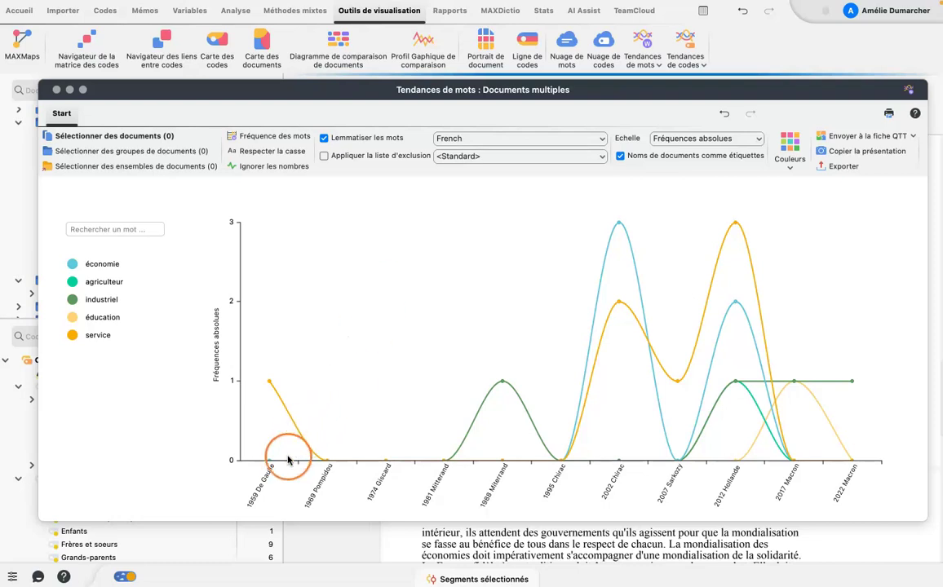
Close the existing word trends chart and return to the beginning of the 2002 Chirac document.
mouse_move(320, 479)
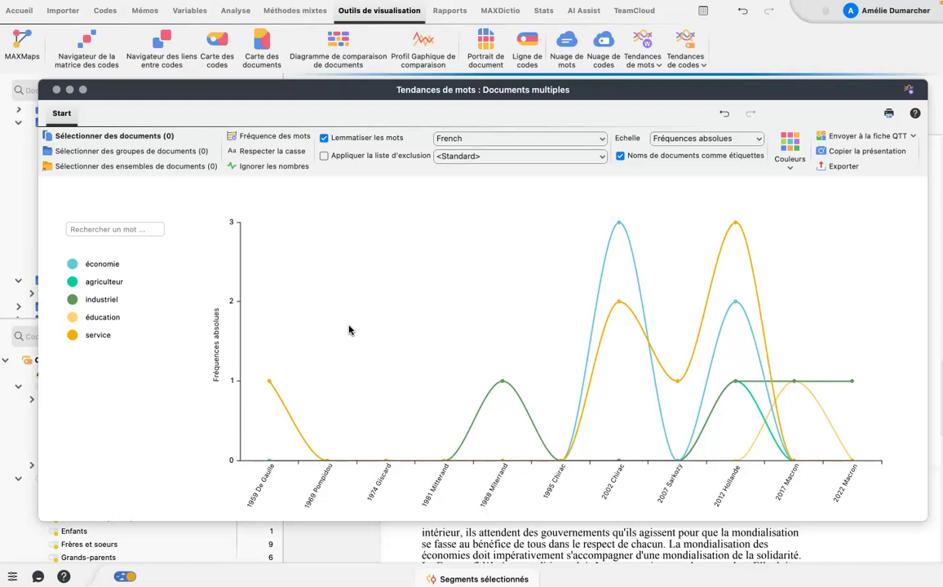
left_click(343, 279)
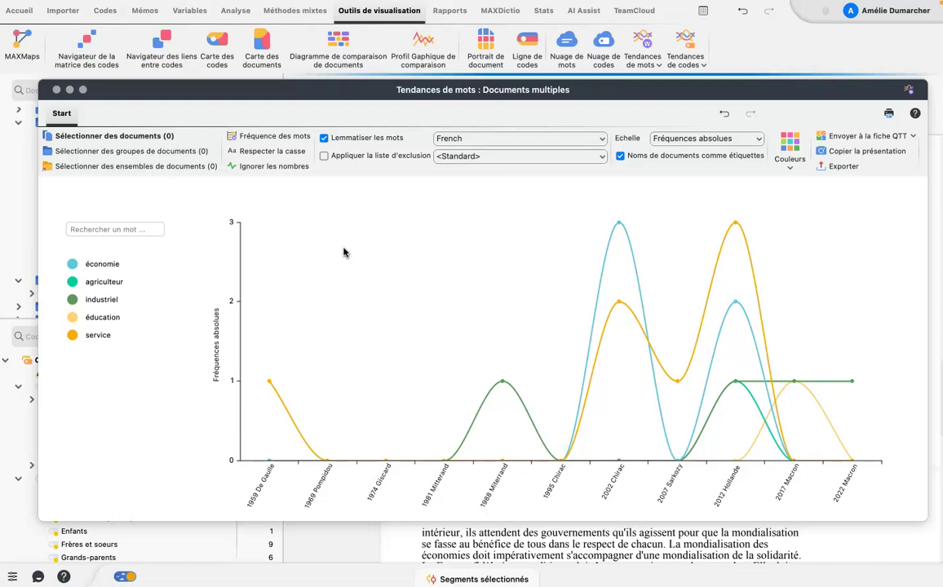
left_click(56, 90)
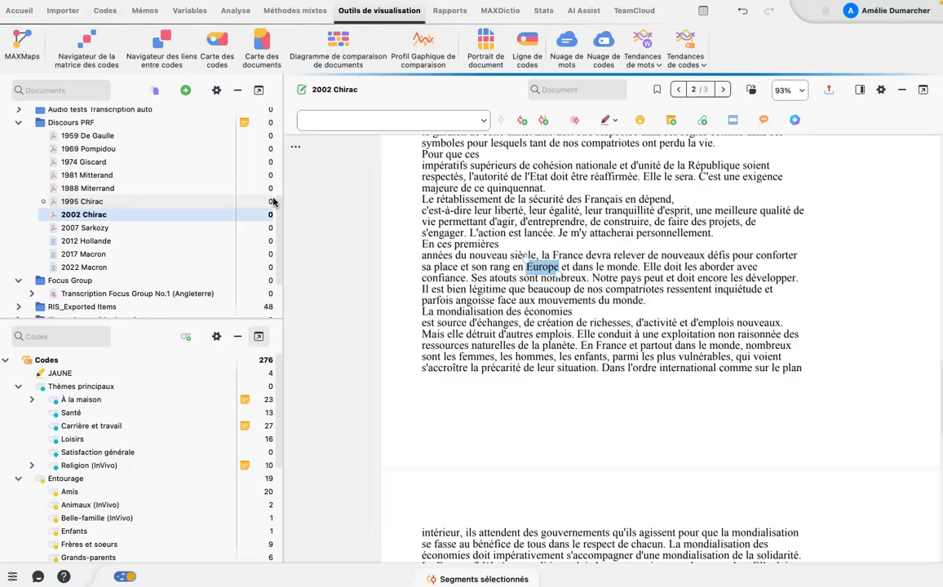
scroll(525, 224, "up", 10)
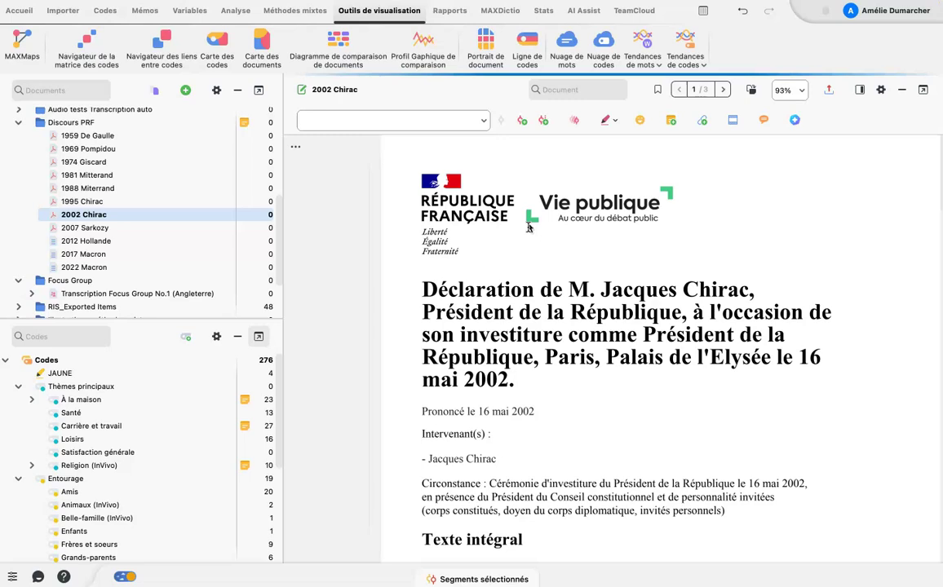
Open a new word trends chart covering multiple documents.
left_click(361, 16)
left_click(657, 65)
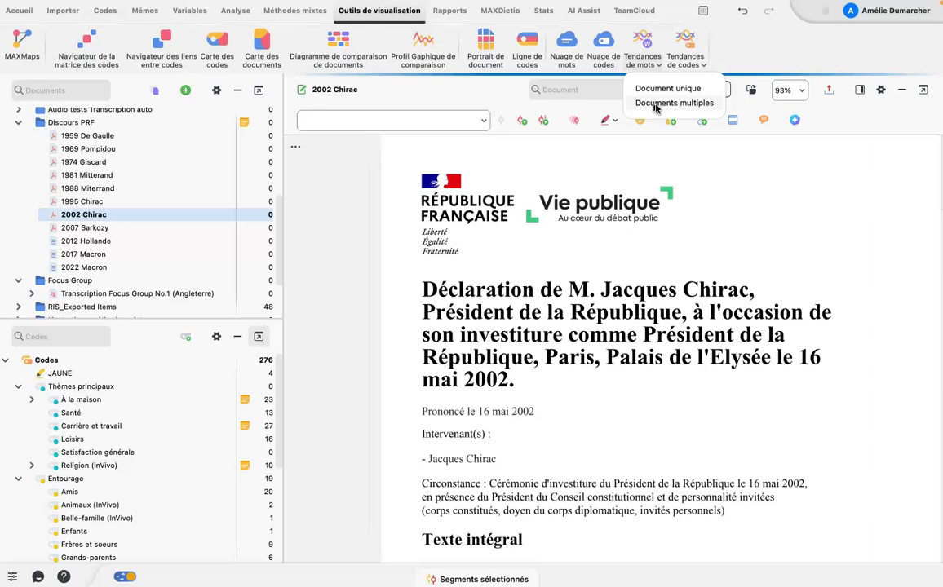
left_click(666, 103)
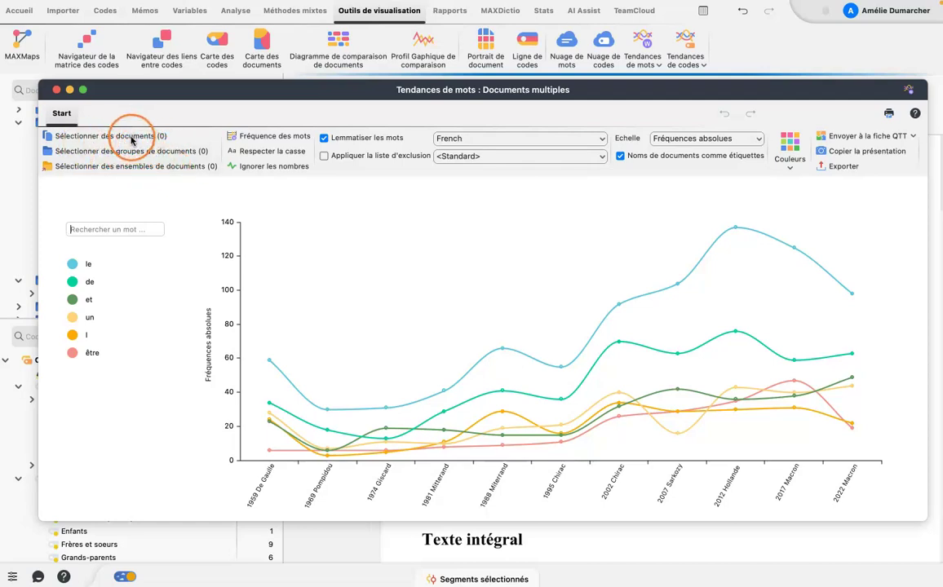
Confirm the chart's document selection with every document in the Discours PRF group included.
left_click(46, 136)
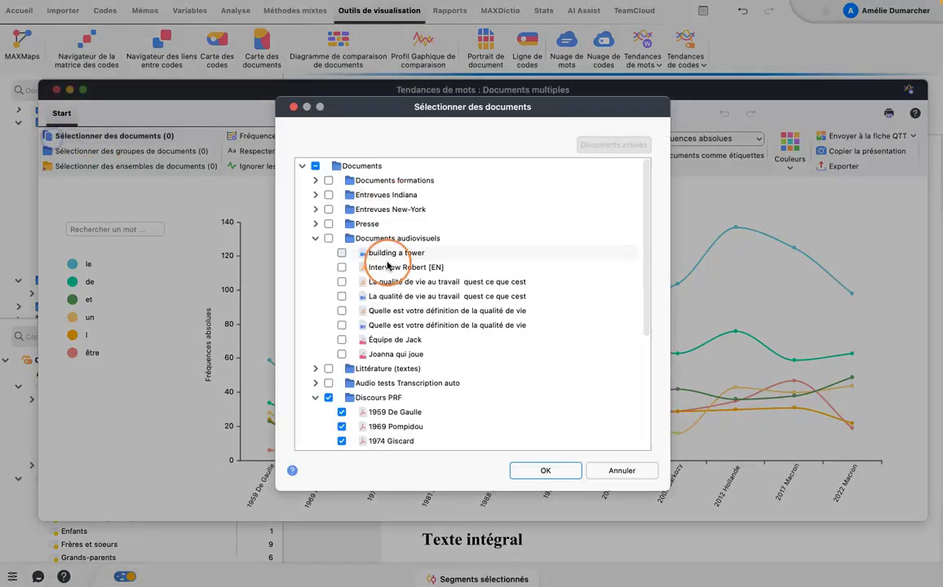
scroll(372, 265, "down", 4)
left_click(329, 267)
left_click(328, 266)
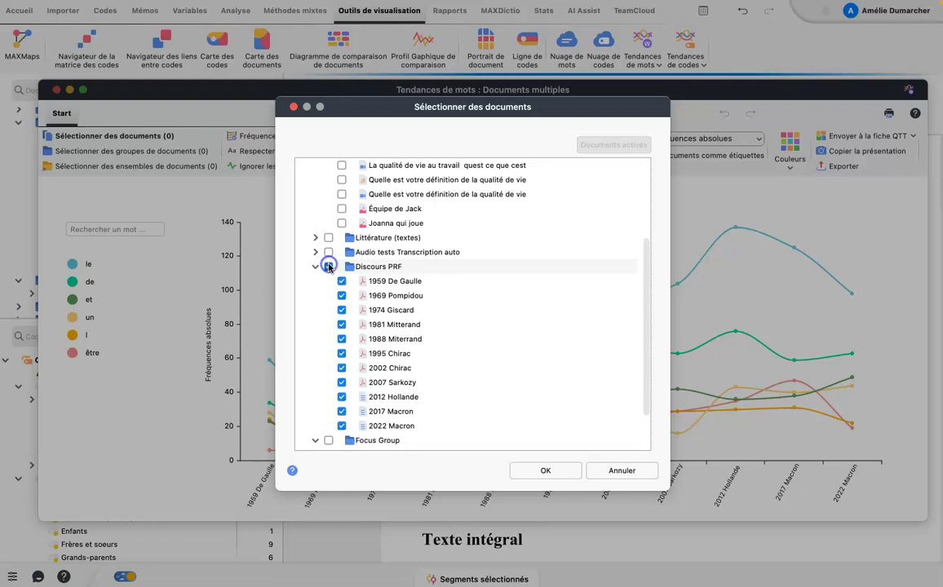
left_click(541, 477)
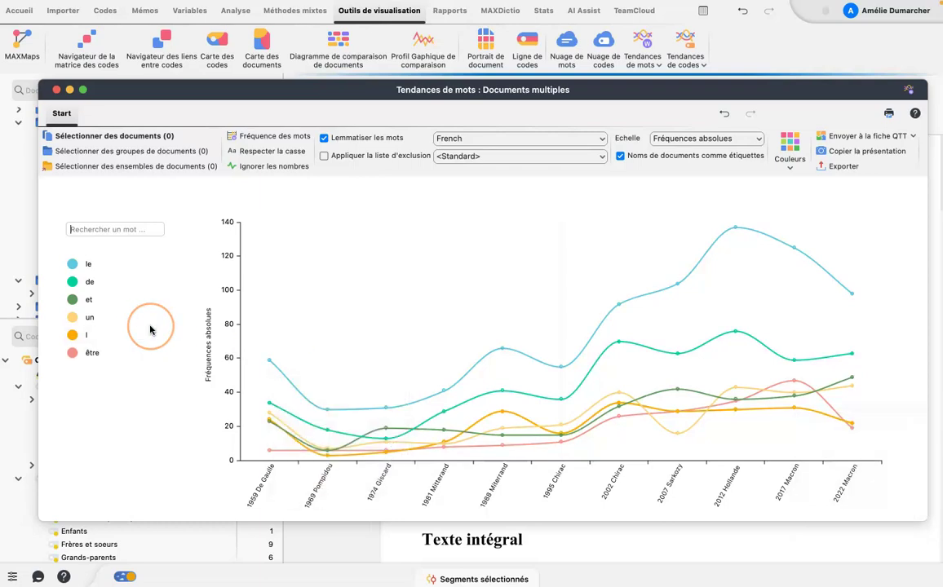
Remove all the default words (le, de, et, un, l, être) from the word trends chart.
mouse_move(150, 330)
left_mouse_down()
mouse_move(138, 314)
mouse_move(46, 277)
mouse_move(84, 395)
left_mouse_up()
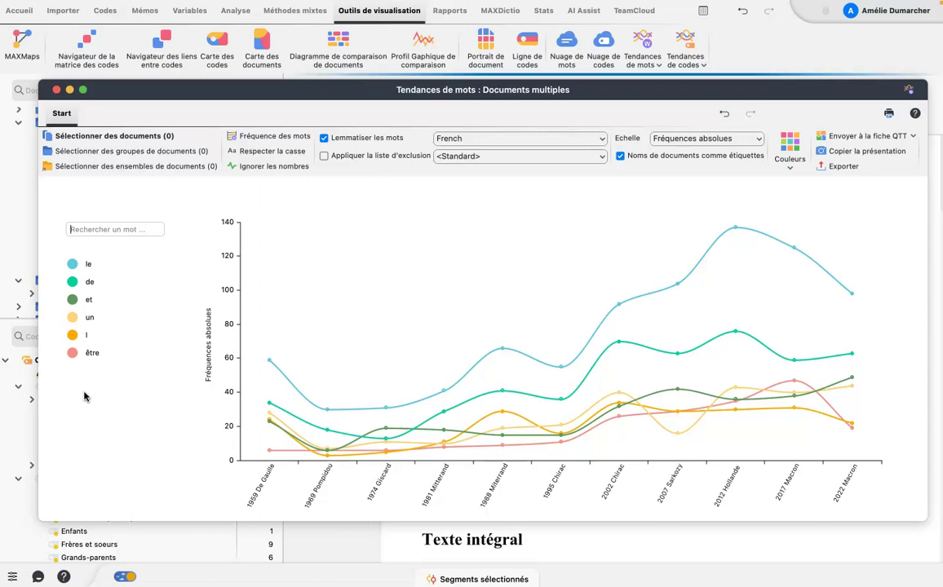
mouse_move(122, 263)
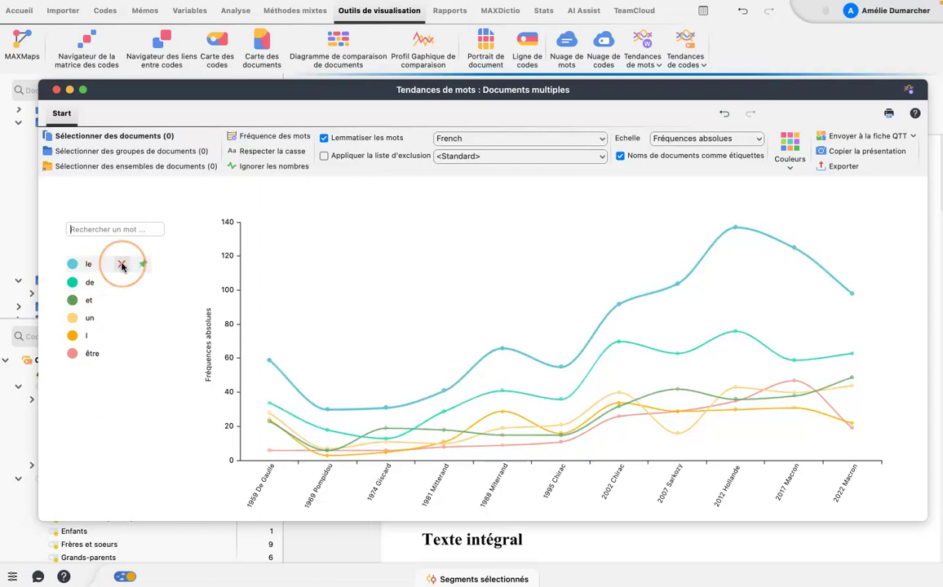
left_click(122, 264)
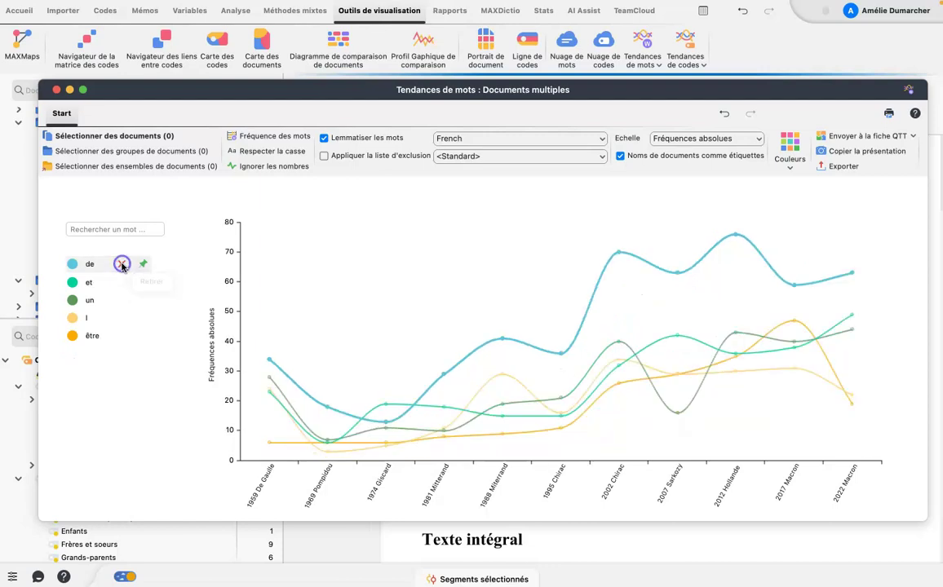
left_click(121, 265)
left_click(121, 264)
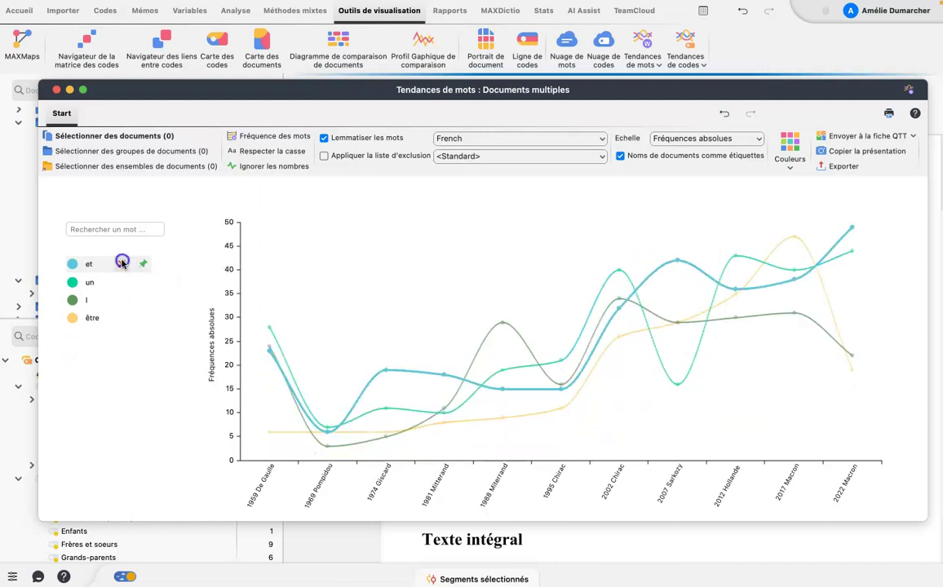
left_click(122, 264)
left_click(122, 264)
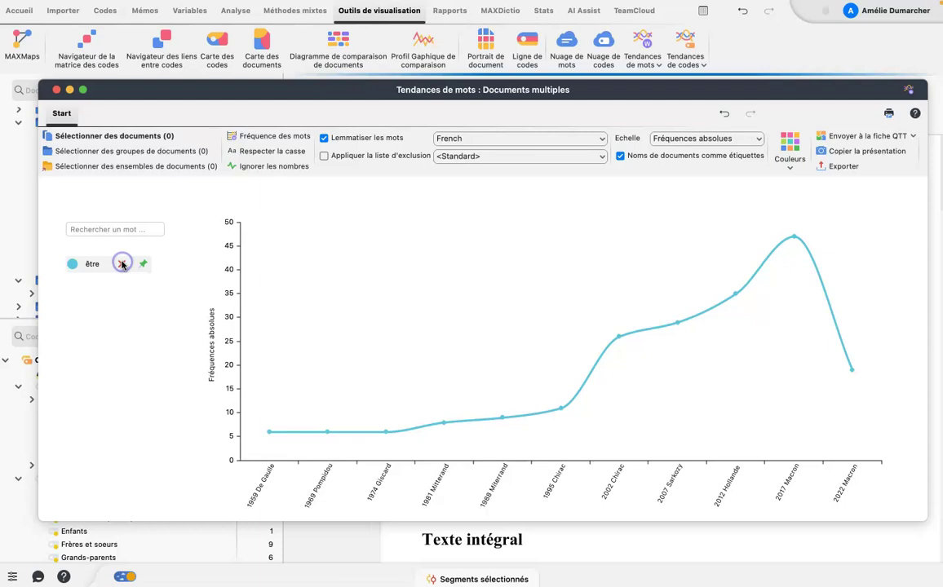
left_click(121, 264)
Add the word "europe" to the empty word trends chart.
left_click(120, 228)
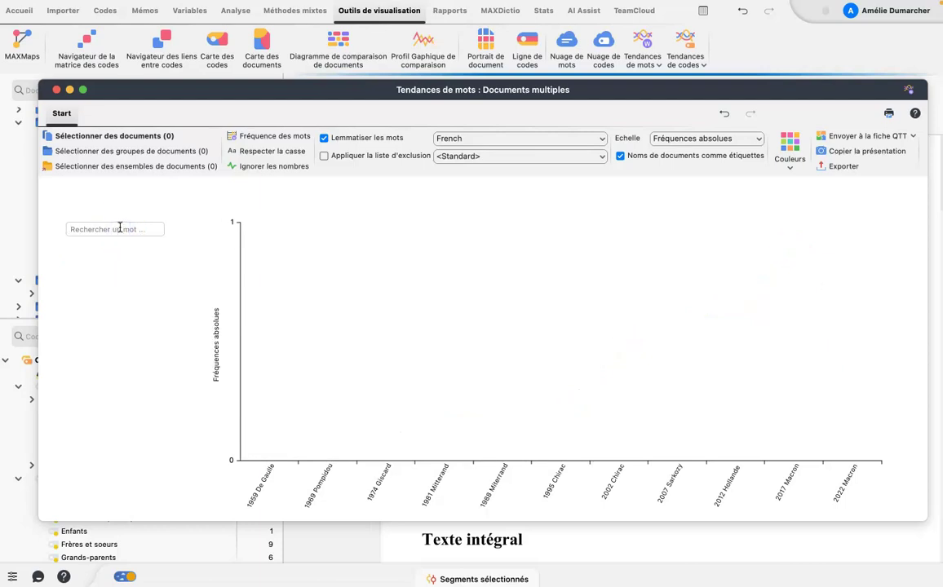
type("urop")
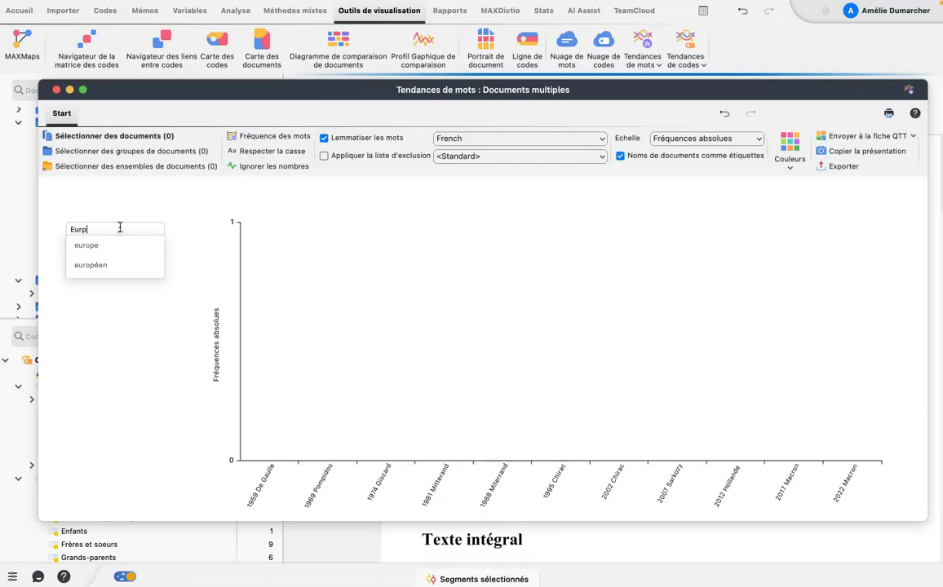
key("BackSpace")
key("BackSpace")
left_click(87, 246)
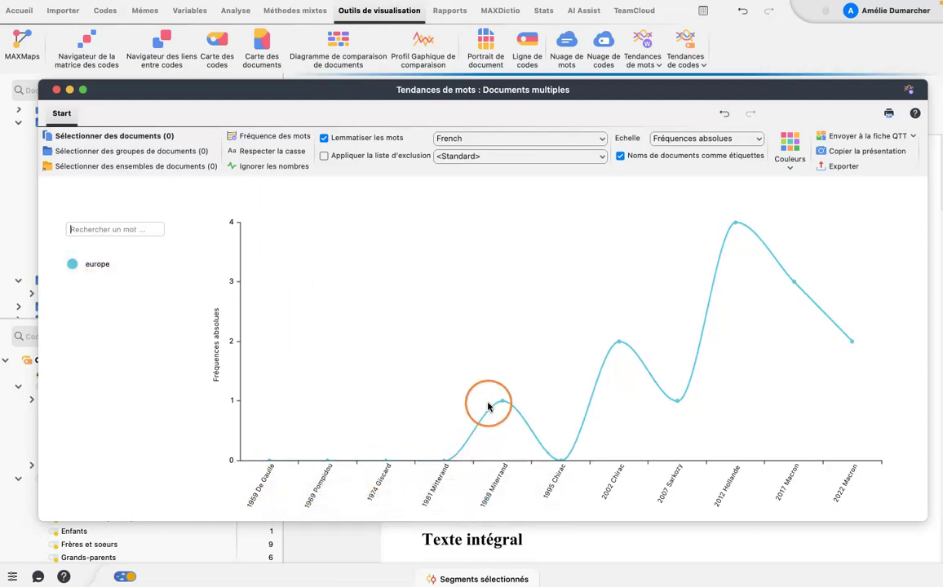
Check the frequency of "europe" at the 1988 Miterrand, 2002 Chirac, 2012 Hollande, 2017 Macron and 2022 Macron points.
mouse_move(501, 406)
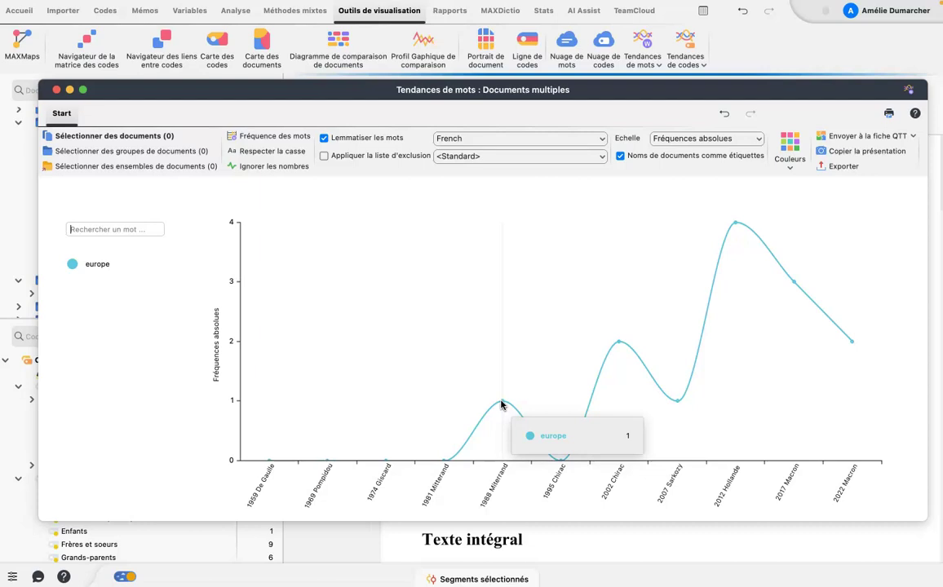
left_click(619, 346)
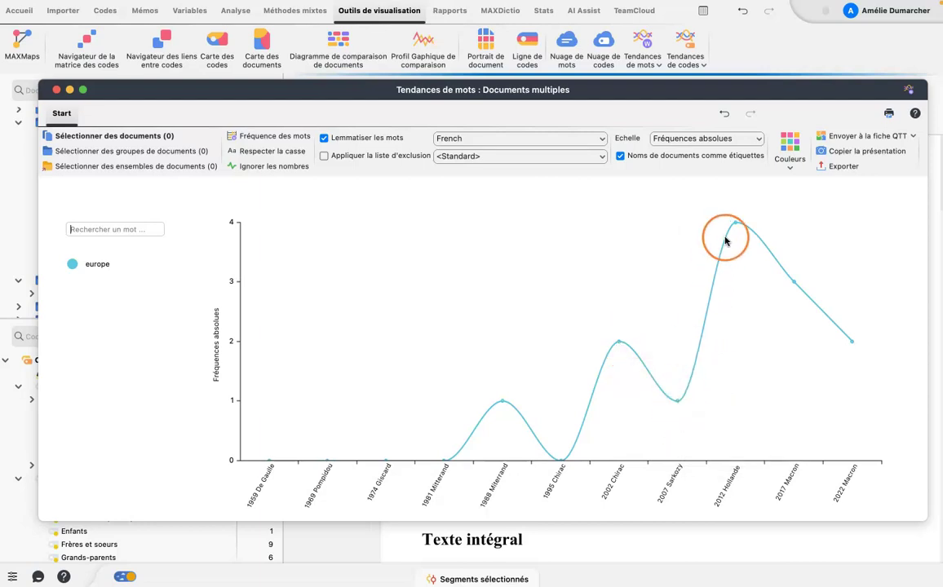
mouse_move(735, 228)
mouse_move(795, 286)
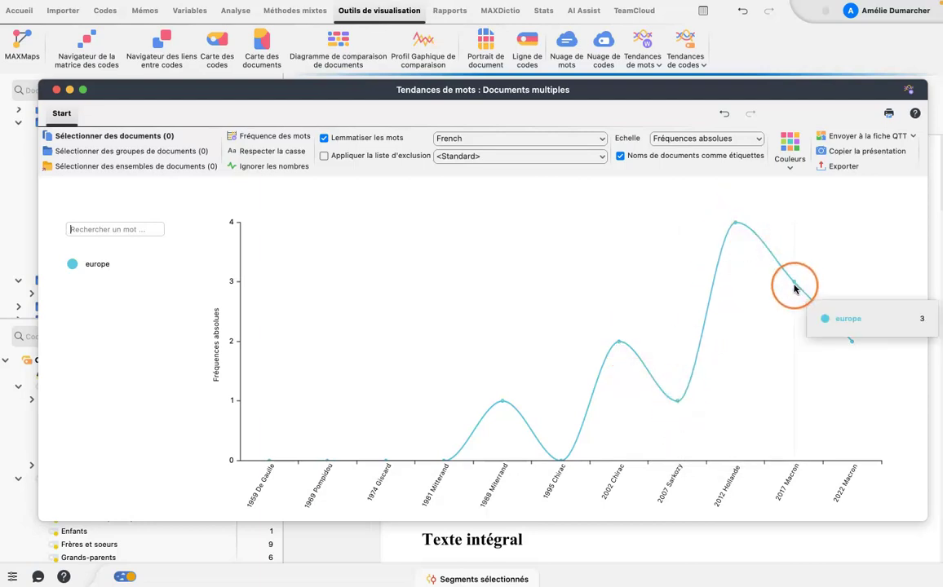
mouse_move(854, 348)
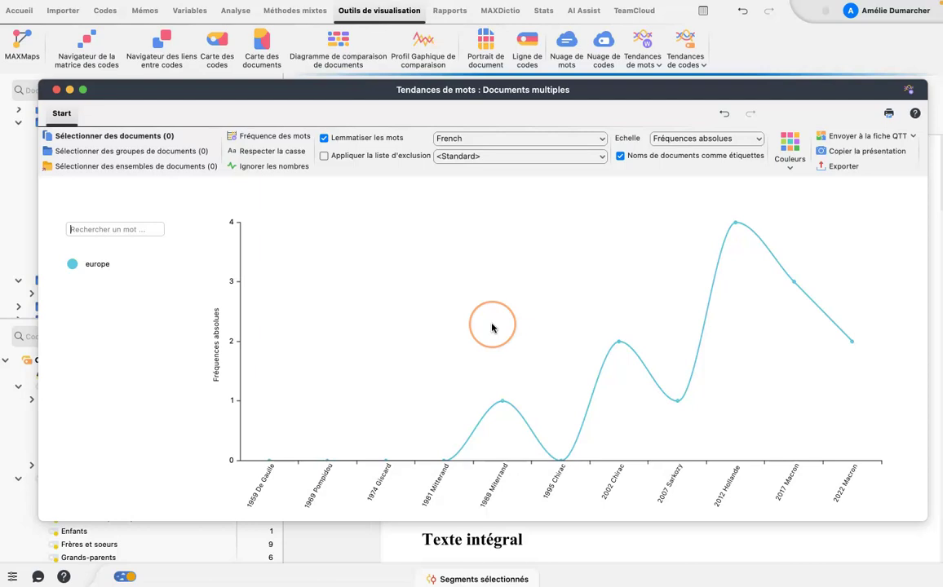
Open the "europe" occurrence from 1988 Miterrand, view its passage in the source document, and close the search results.
left_click(498, 395)
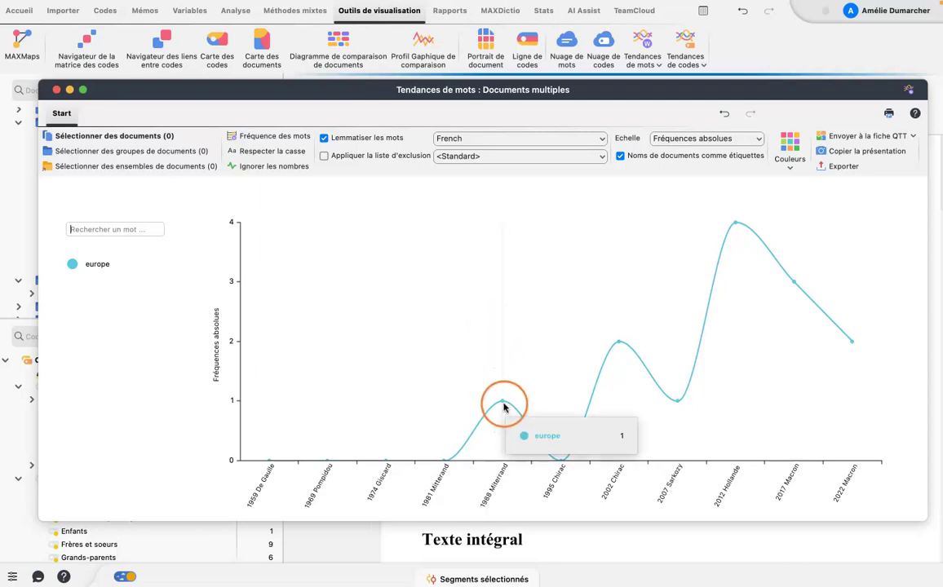
double_click(502, 405)
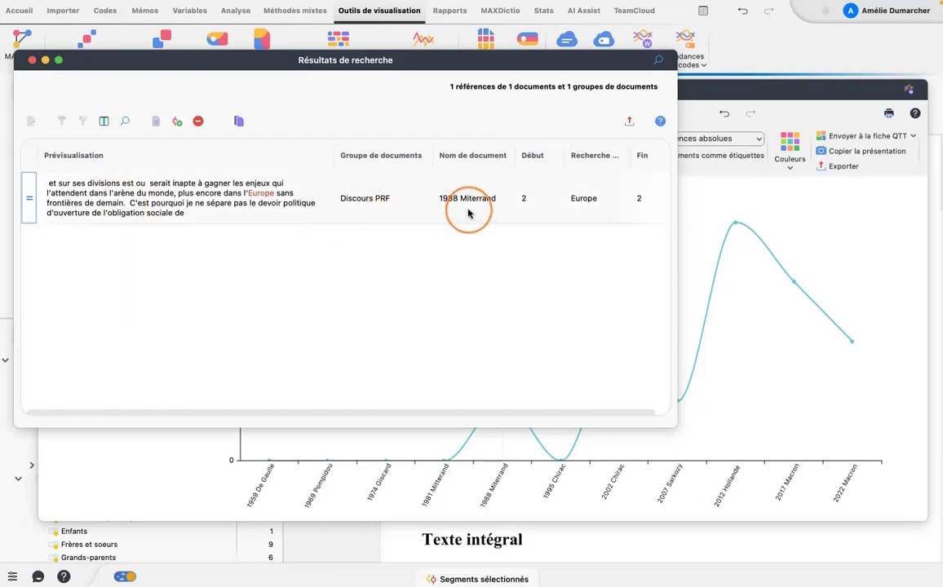
left_click(175, 201)
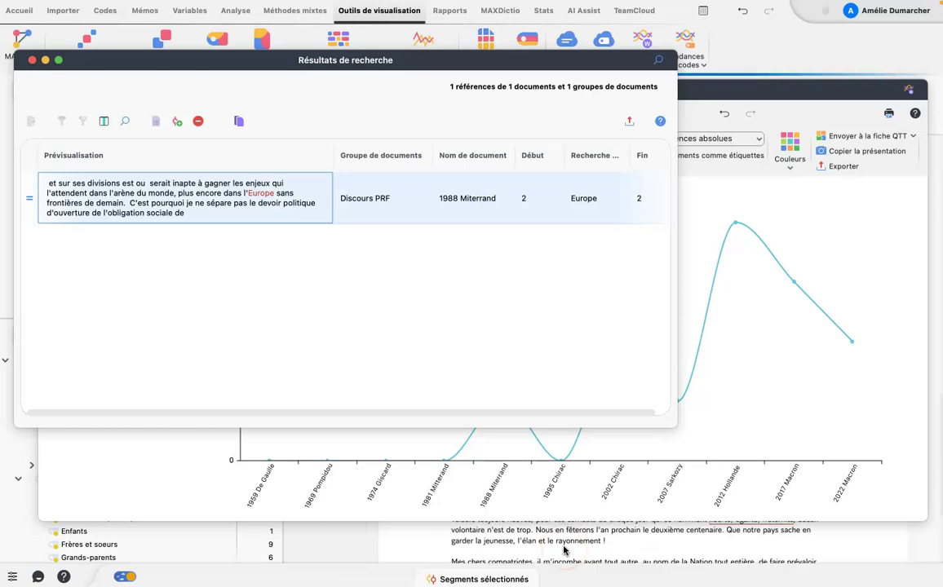
scroll(564, 550, "down", 6)
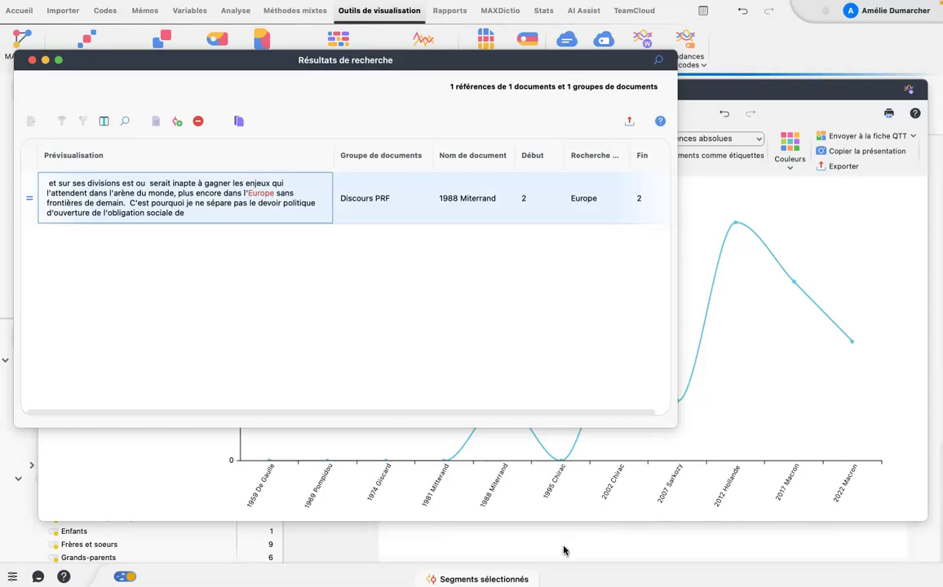
scroll(564, 550, "up", 3)
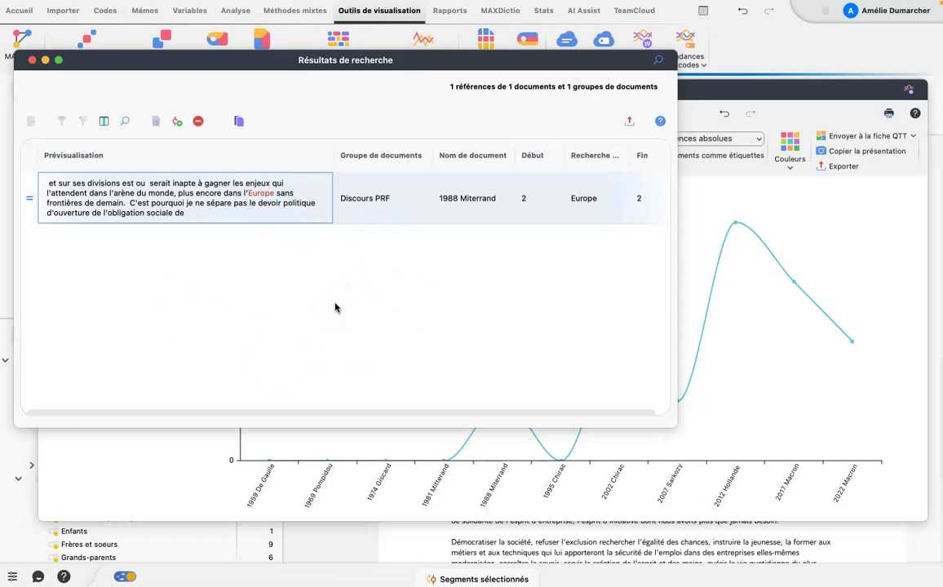
left_click(32, 61)
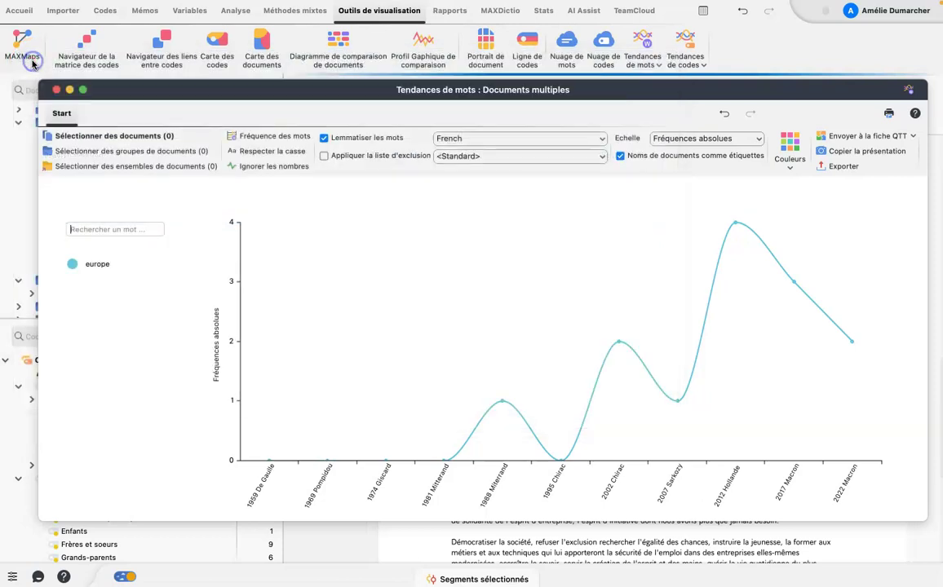
Add the word "guerre" to the chart and hide the "europe" curve.
mouse_move(501, 404)
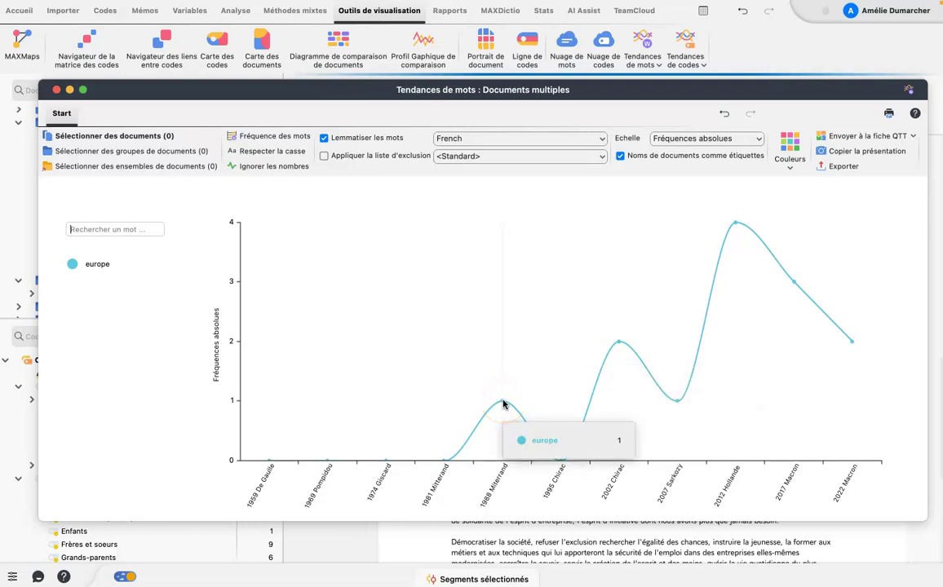
left_click(115, 228)
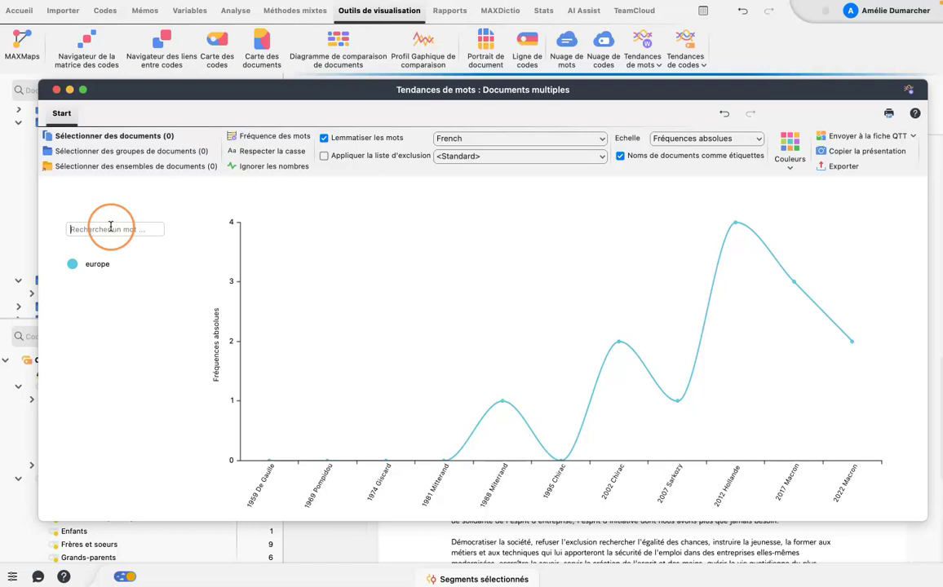
type("guerre")
left_click(84, 245)
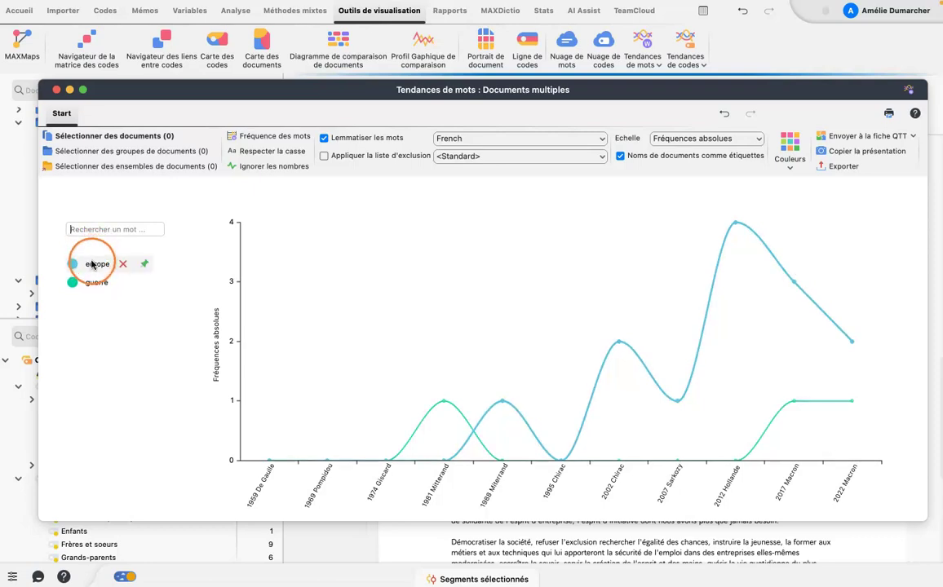
left_click(93, 264)
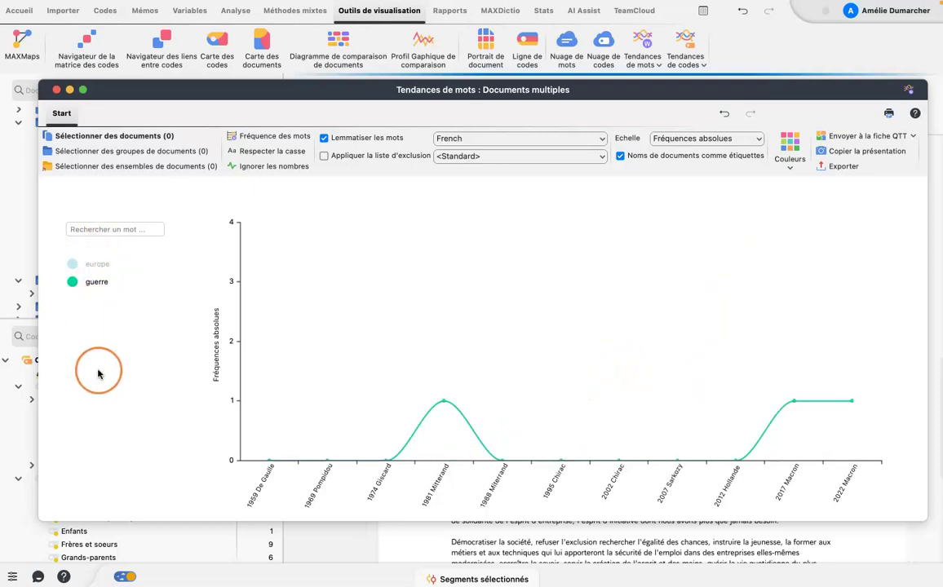
left_click(96, 286)
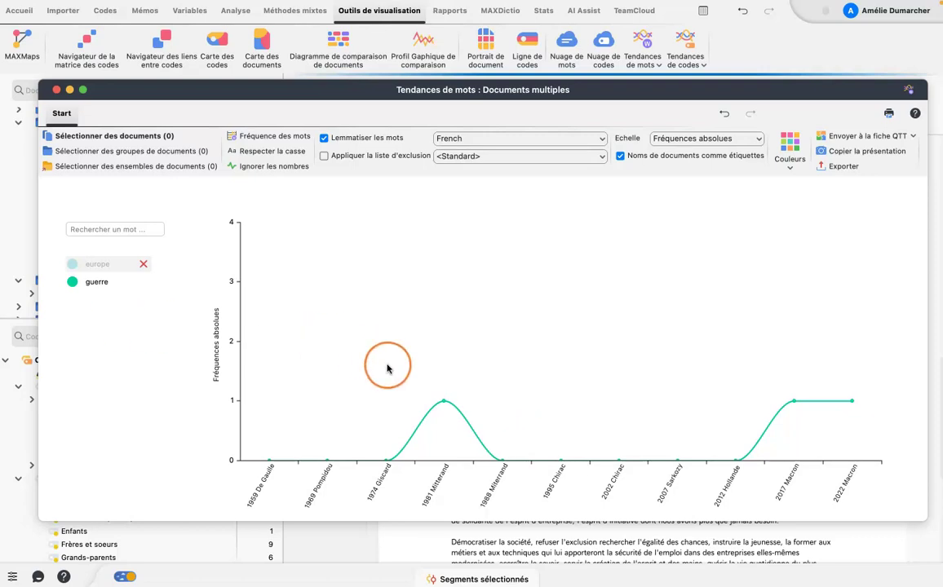
Examine the passages containing "guerre" in the 1981 Mitterand and 2017 Macron speeches.
left_click(444, 401)
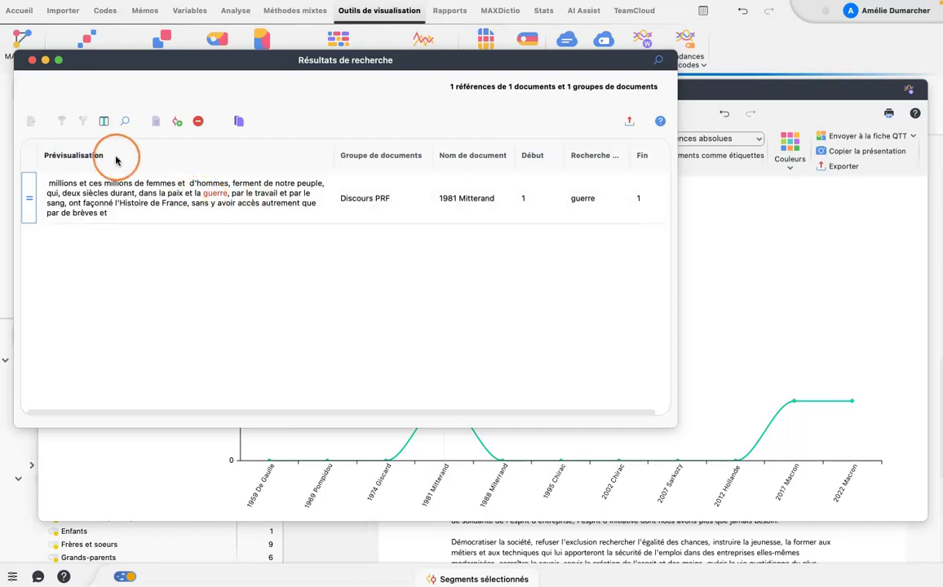
left_click(32, 61)
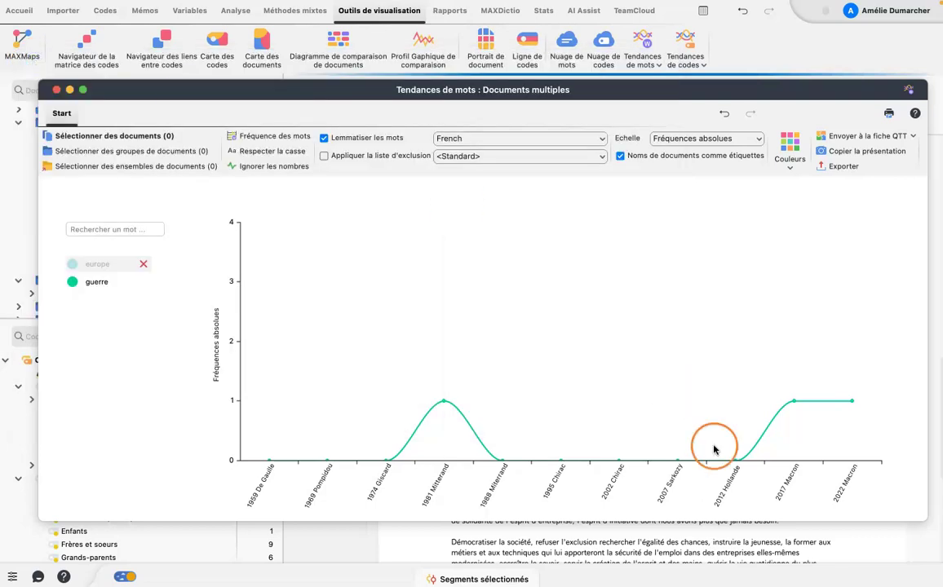
left_click(793, 405)
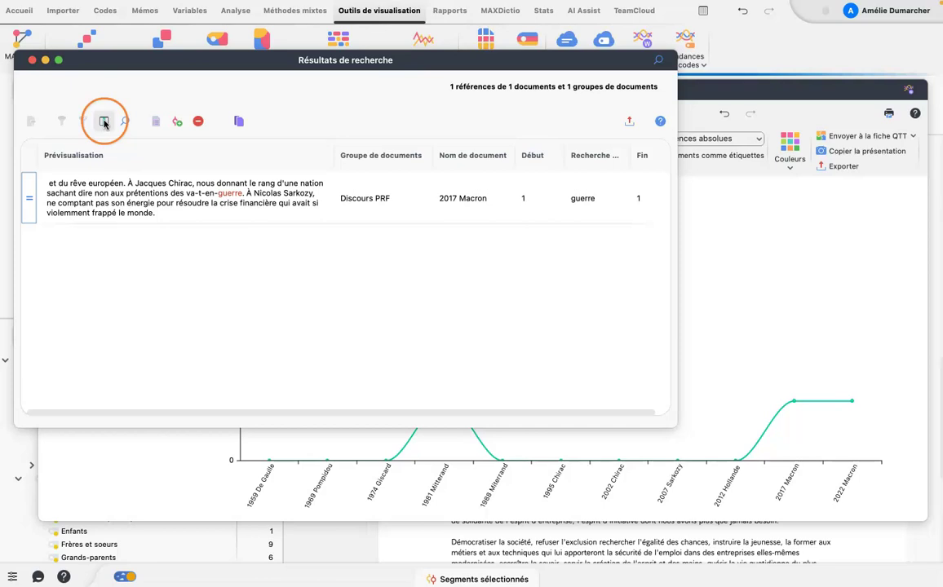
Read the passage containing "guerre" in the 2022 Macron speech and close its search results.
left_click(33, 61)
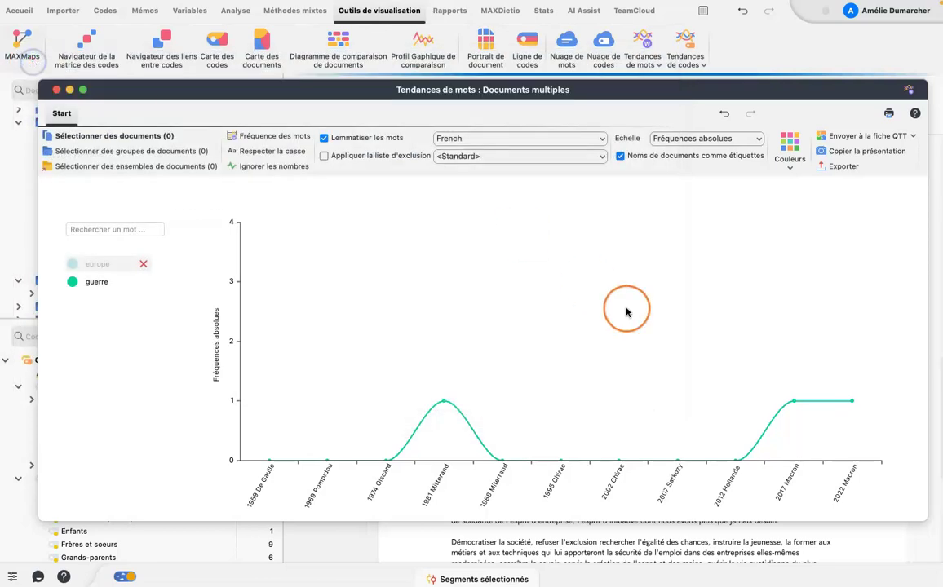
left_click(851, 404)
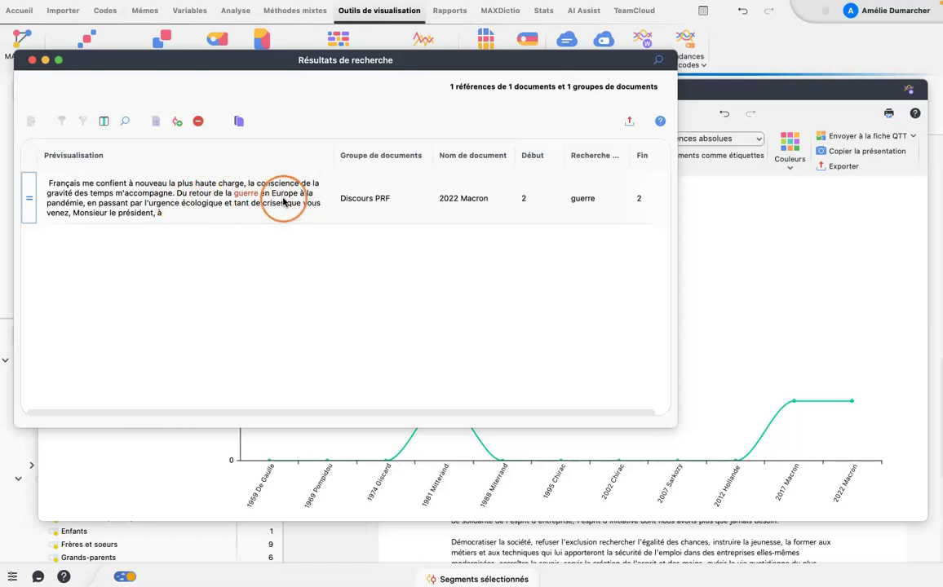
left_click(32, 61)
Remove "guerre" from the chart and search the word list for "étu", clearing the search term at the end.
left_click(121, 283)
left_click(125, 228)
type("étu")
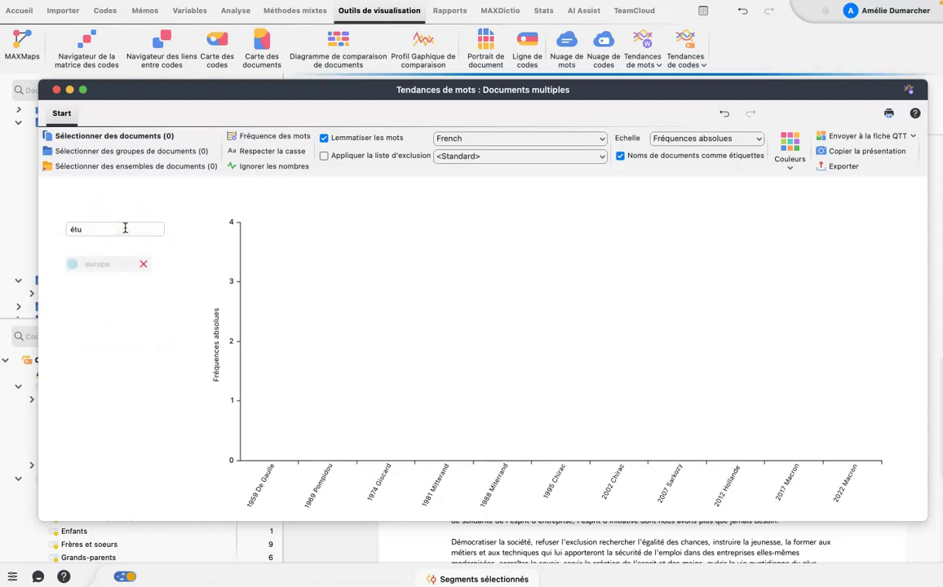
key("BackSpace")
key("BackSpace")
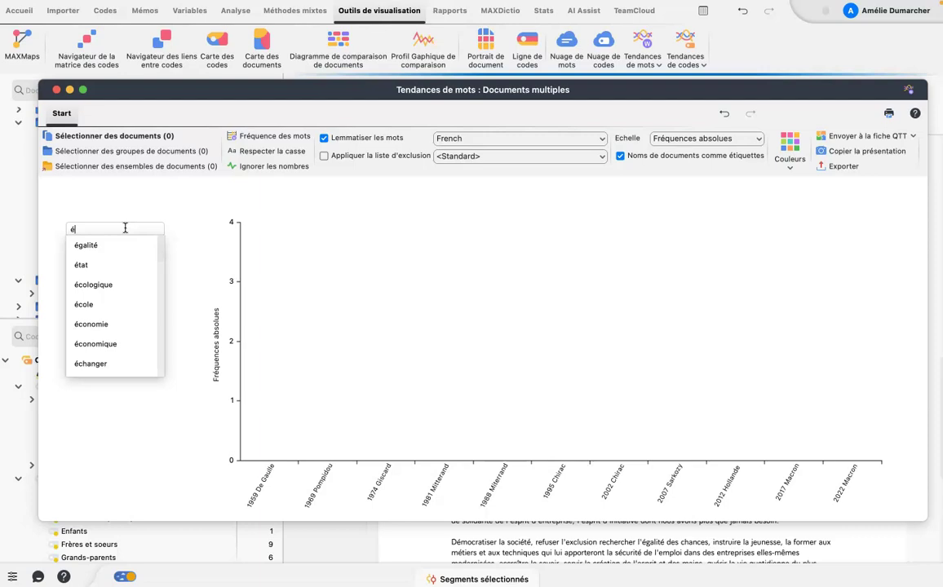
type("tu")
left_click(105, 229)
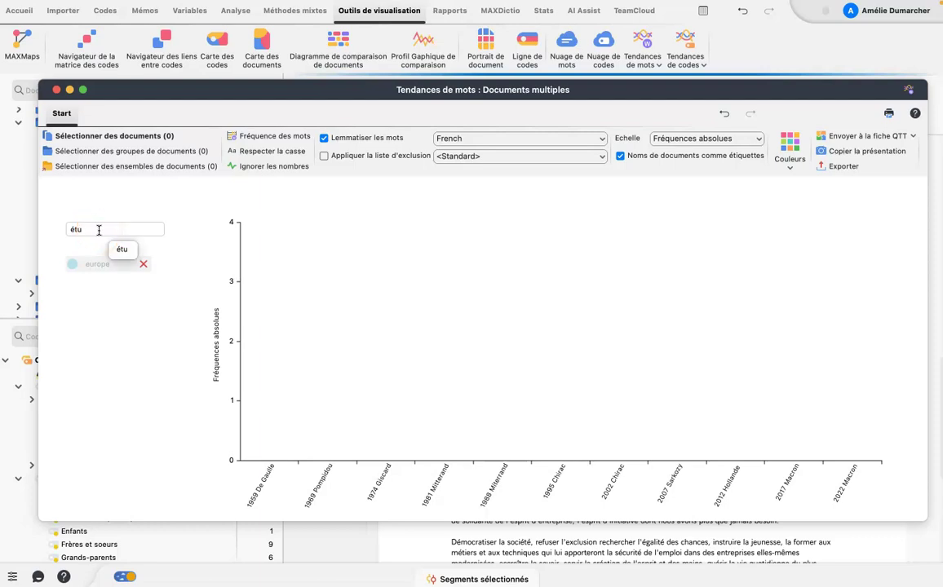
key("BackSpace")
key("BackSpace")
key("BackSpace")
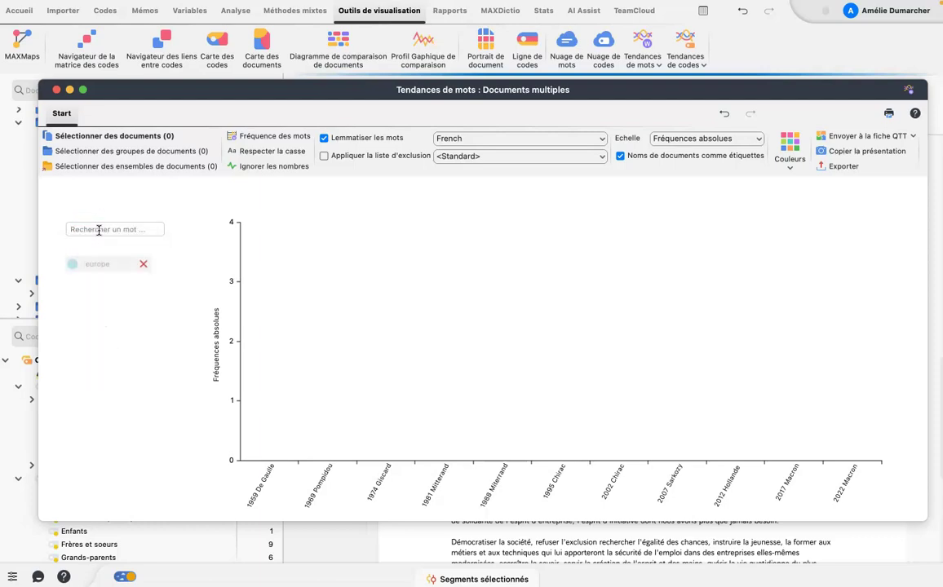
Look up the word suggestions for "écono" with lemmatisation switched off, removing "la" and "les" from the chart.
type("écono")
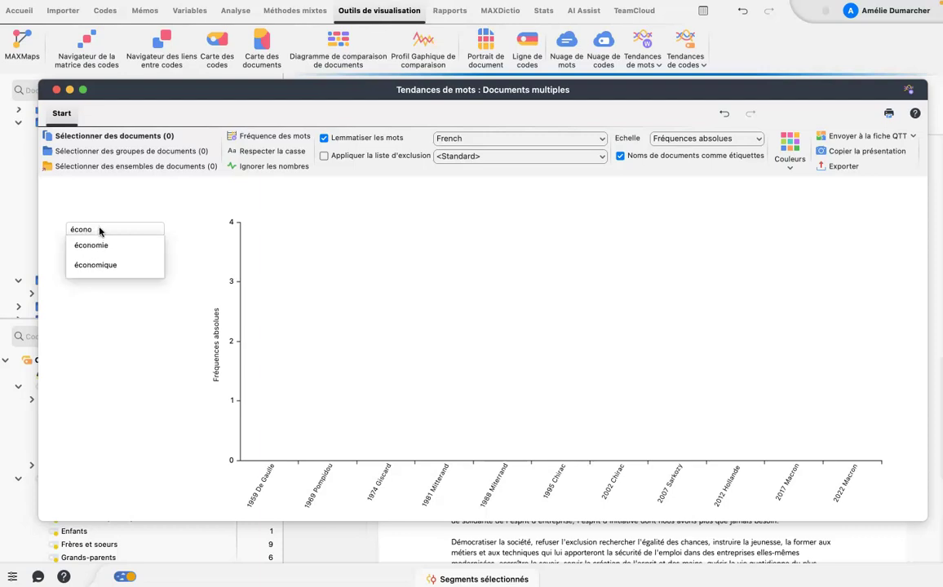
left_click(136, 212)
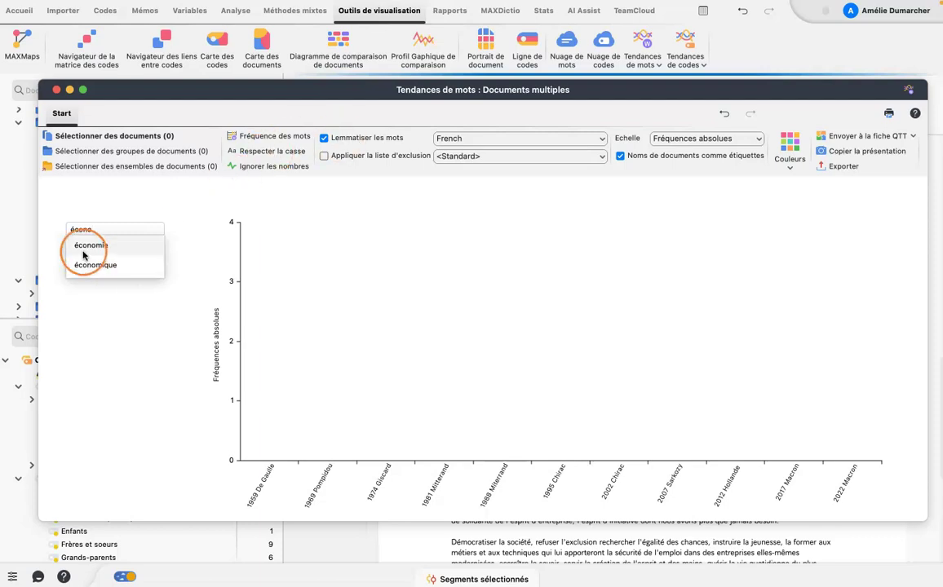
left_click(326, 139)
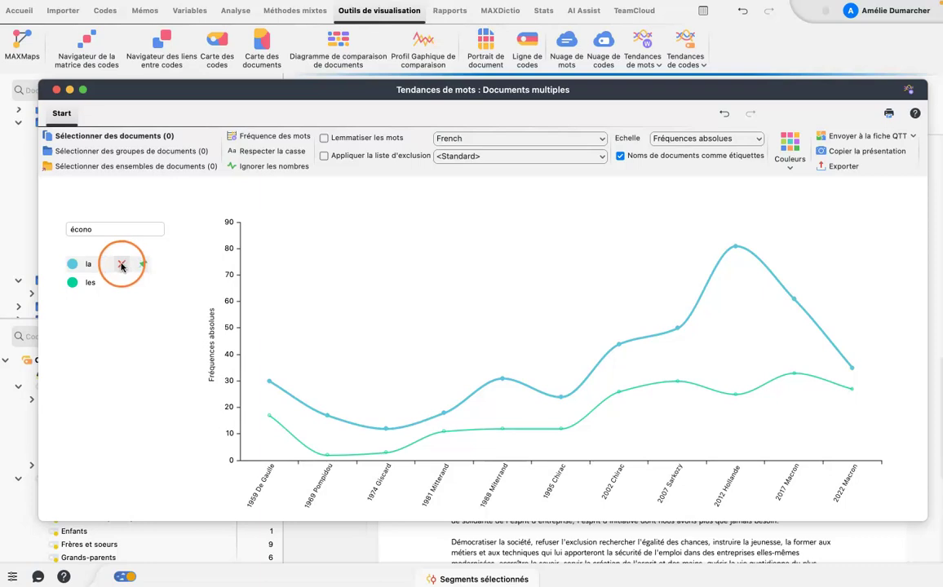
left_click(121, 265)
left_click(121, 265)
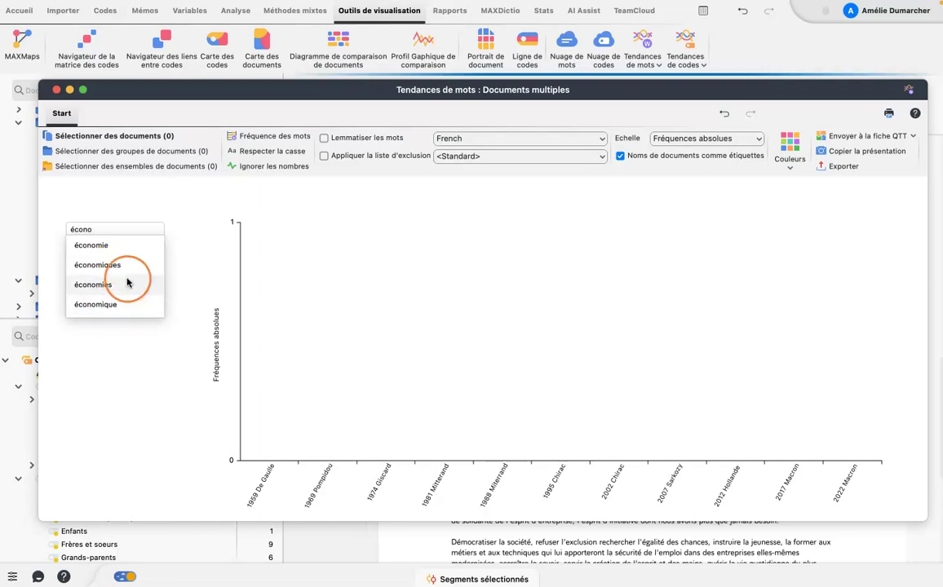
left_click(189, 288)
Switch lemmatisation back on and add the words "économie" and "économique" to the chart.
left_click(323, 139)
left_click(129, 232)
key("BackSpace")
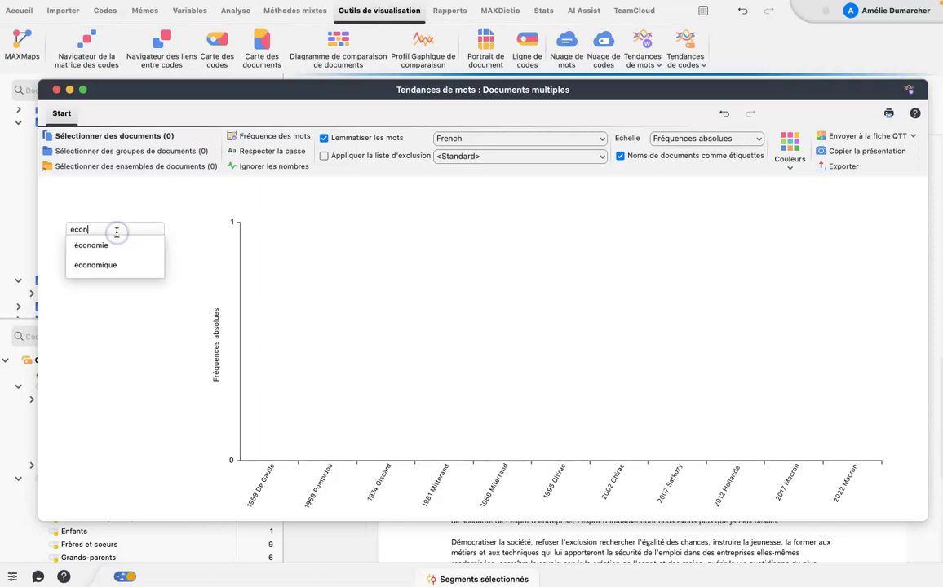
left_click(84, 245)
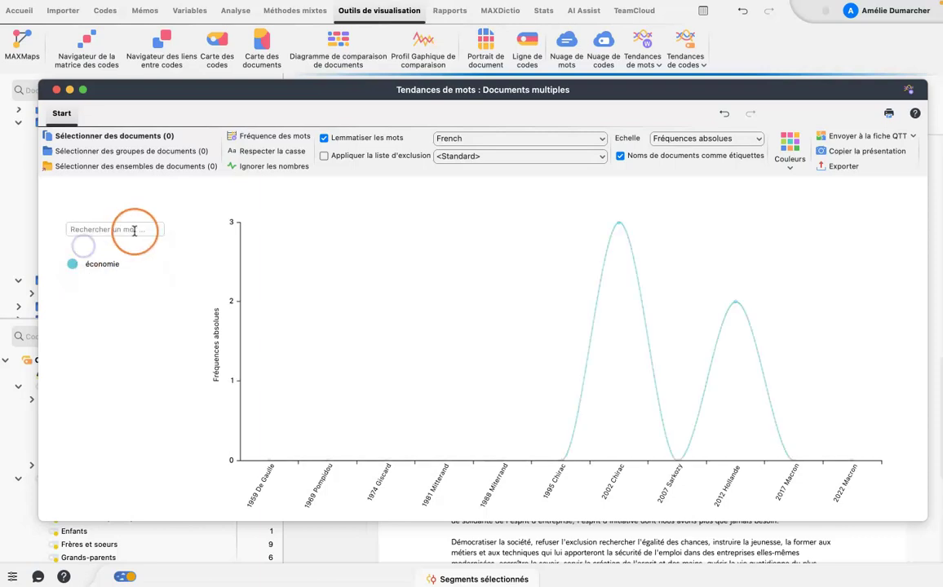
type("écon")
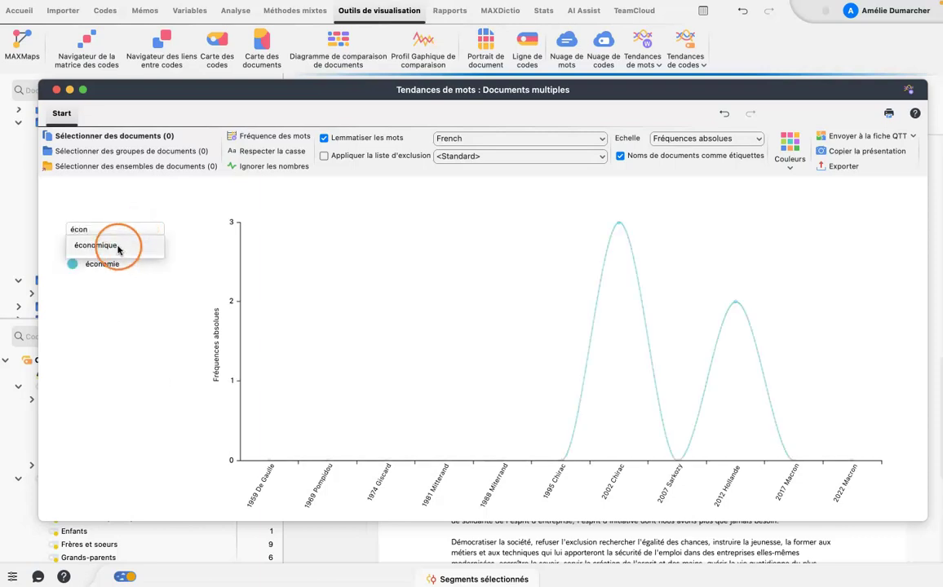
left_click(120, 248)
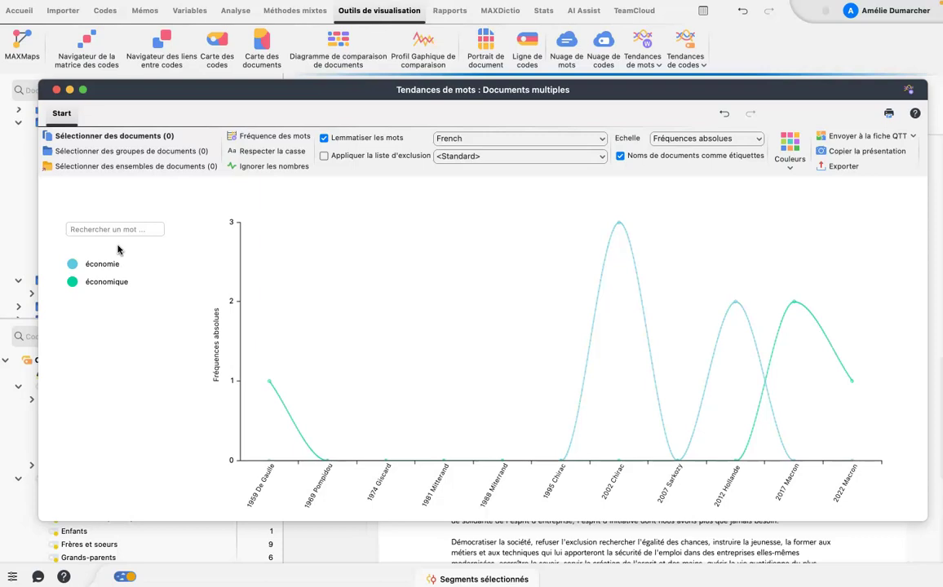
Switch off lemmatisation and add the word "écologique" to the chart.
left_click(324, 138)
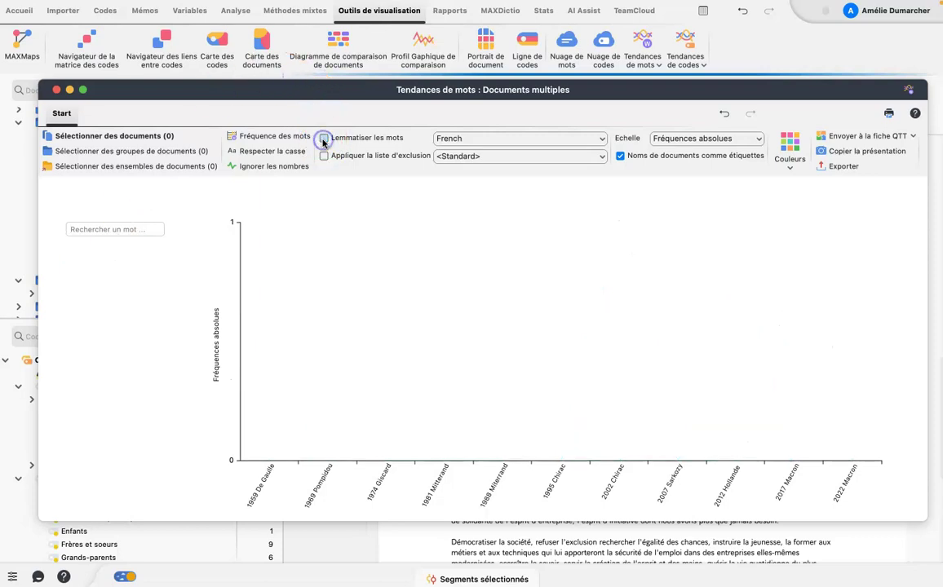
left_click(144, 229)
type("écol")
left_click(110, 245)
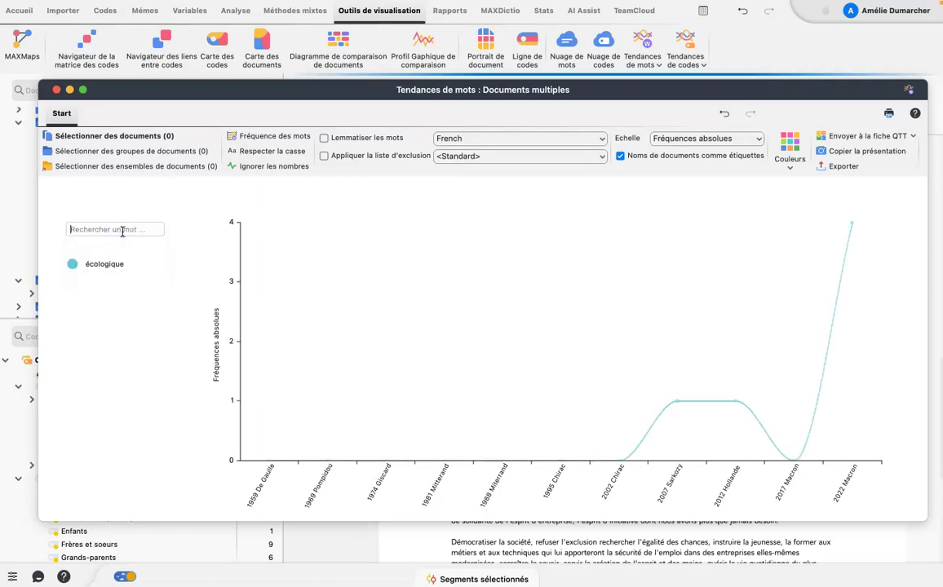
Add the words "travail", "travailler" and "travailleurs" to the chart and hide the "écologique" curve.
type("envi")
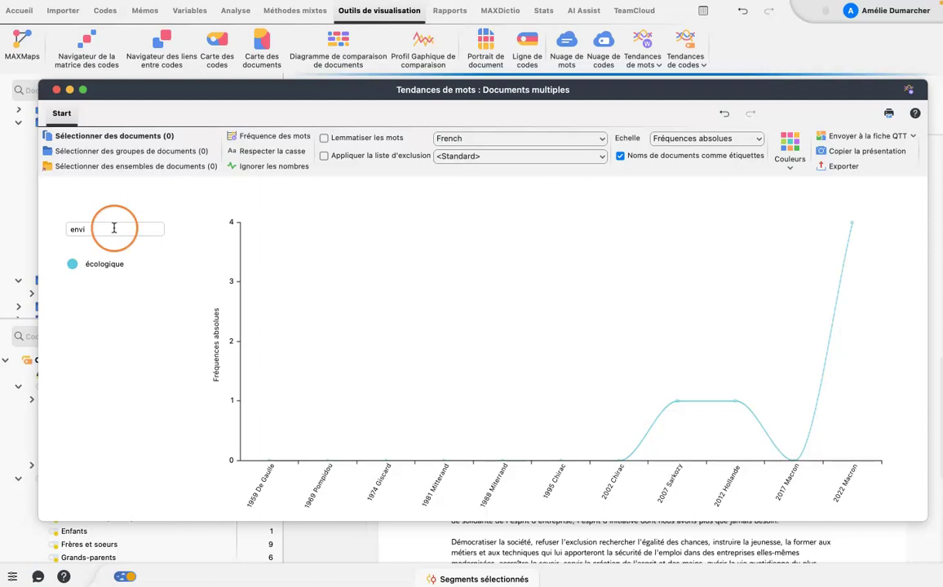
type("travail")
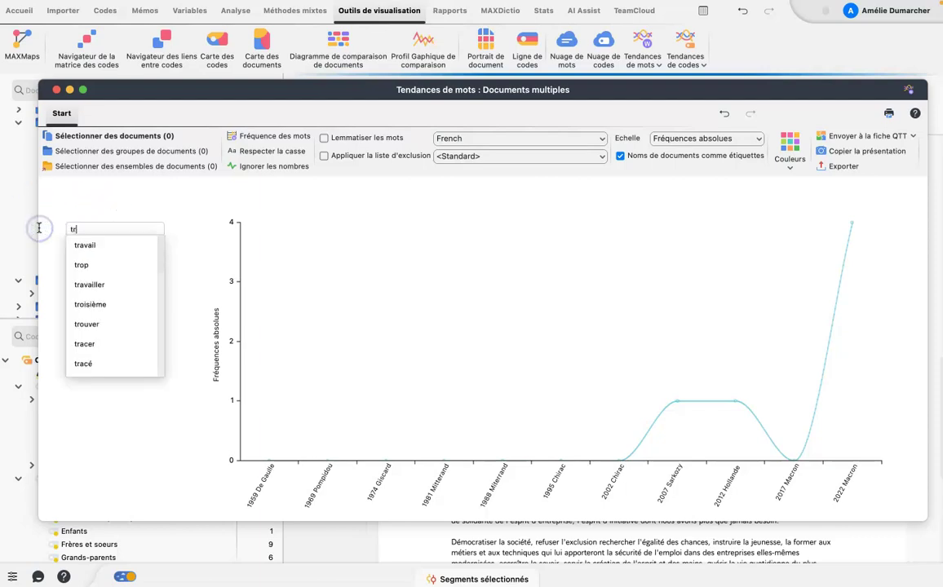
left_click(33, 249)
type("trav")
left_click(84, 244)
type("trav")
left_click(96, 246)
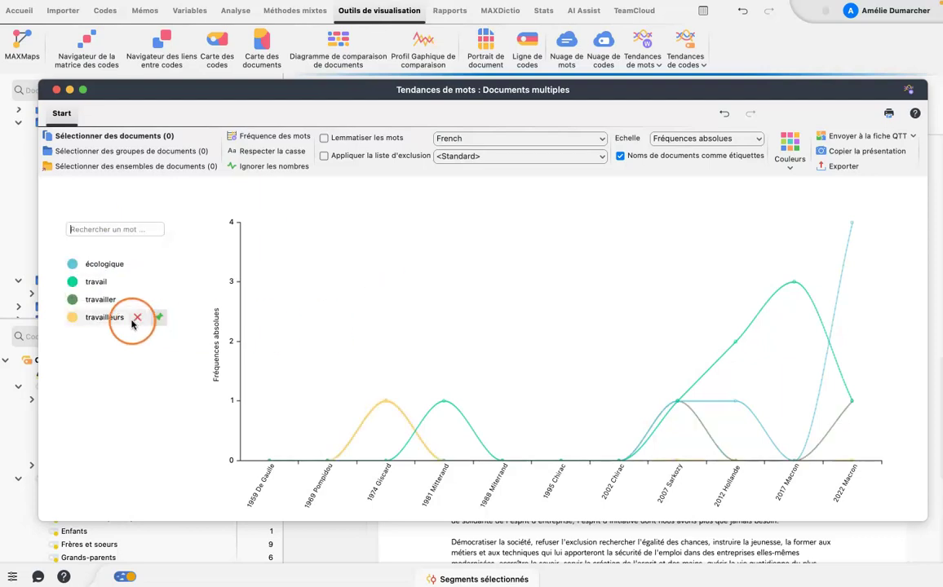
left_click(102, 264)
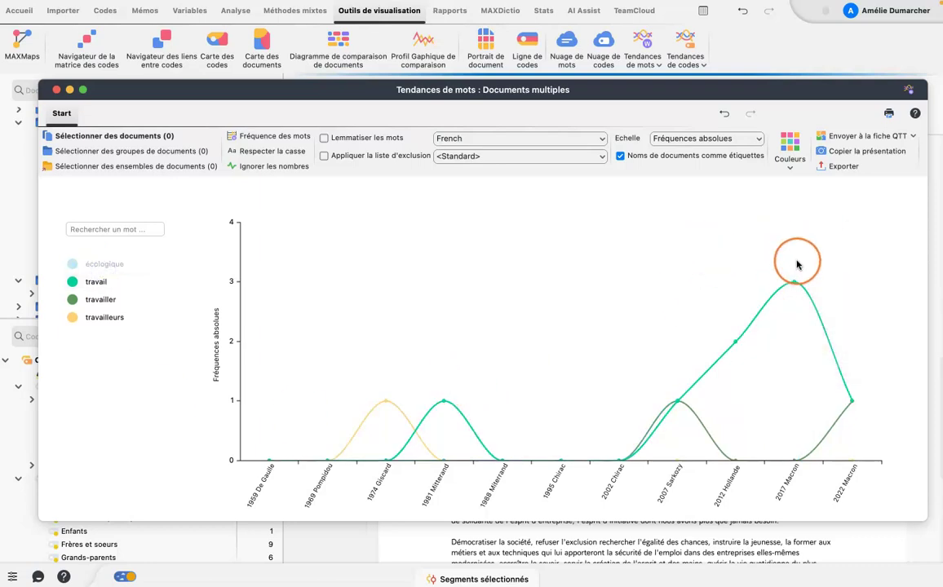
Examine the passages behind the "travail" and "travailler" points in the 1981 Mitterand and 2007 Sarkozy speeches.
mouse_move(791, 286)
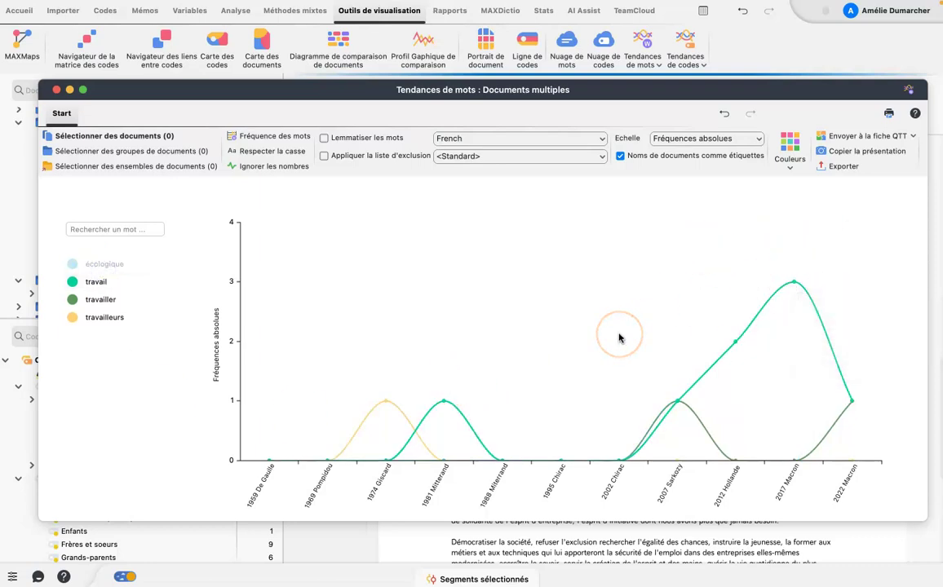
double_click(443, 400)
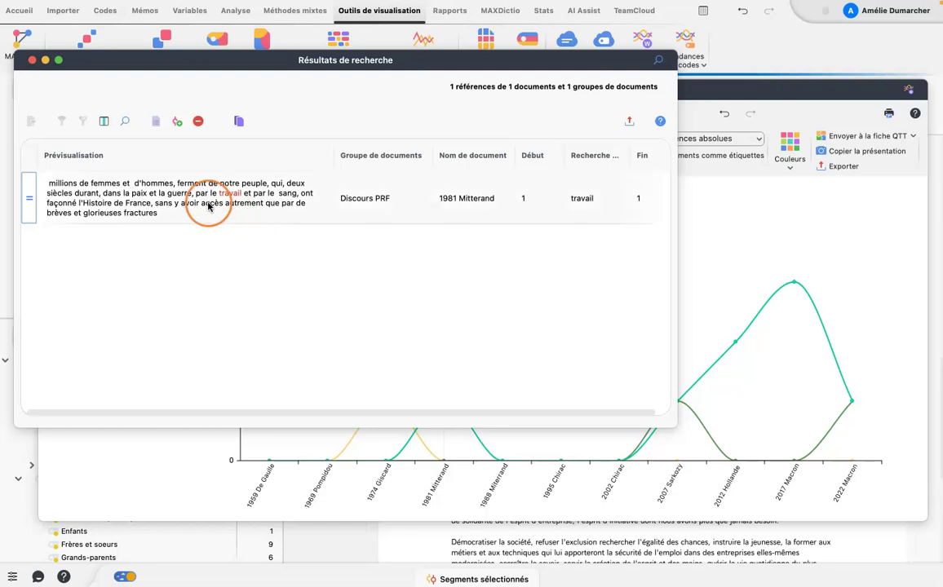
left_click(32, 61)
left_click(677, 401)
left_click(678, 406)
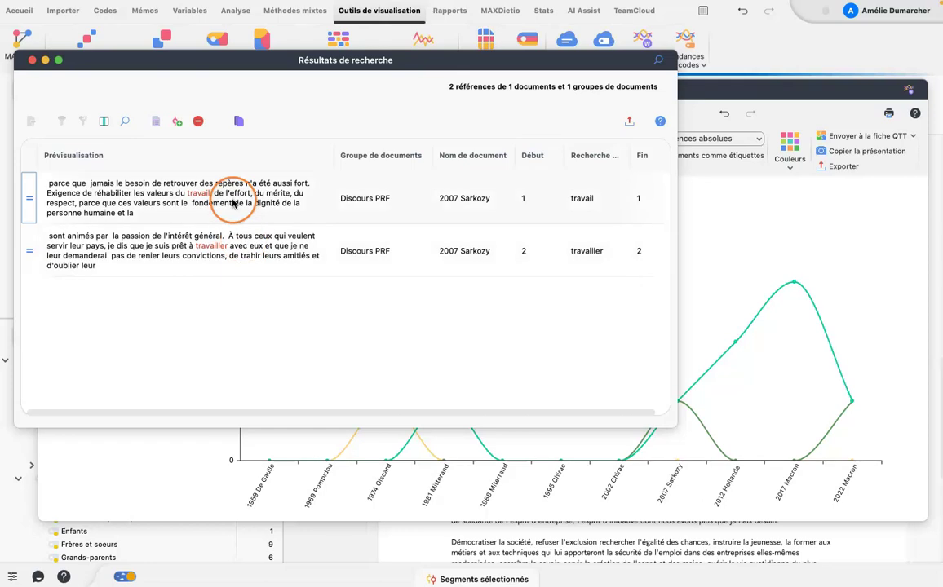
left_click(32, 61)
Remove the charted words, starting with "écologique", "travail" and "travailler", and switch lemmatisation back on.
left_click(134, 264)
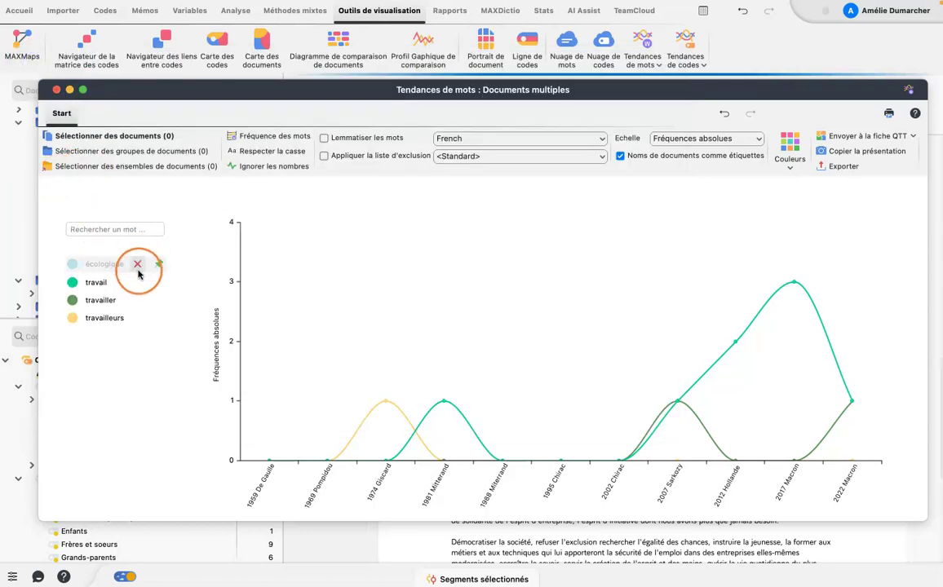
left_click(127, 264)
left_click(125, 265)
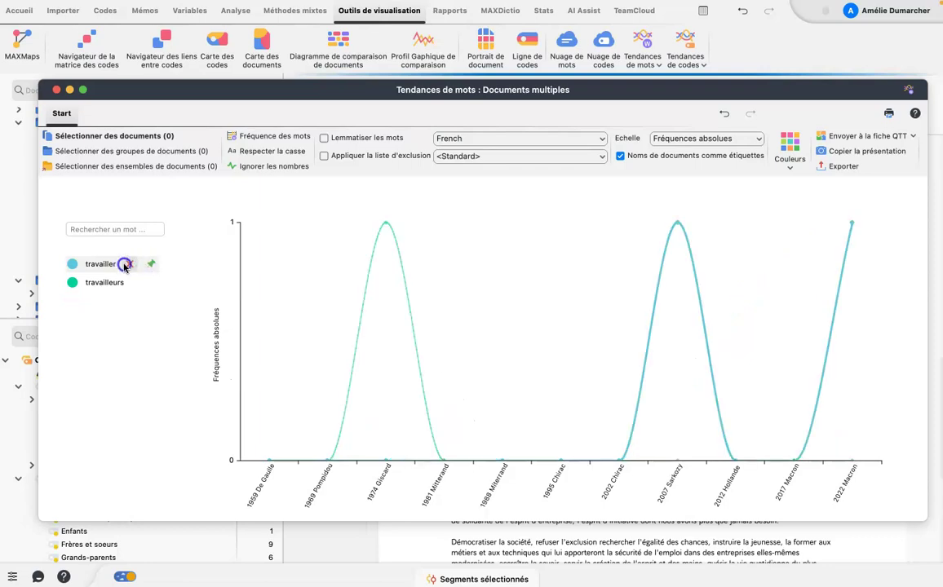
left_click(129, 264)
left_click(324, 138)
Add the words "homme" and "femme" to the chart.
left_click(147, 228)
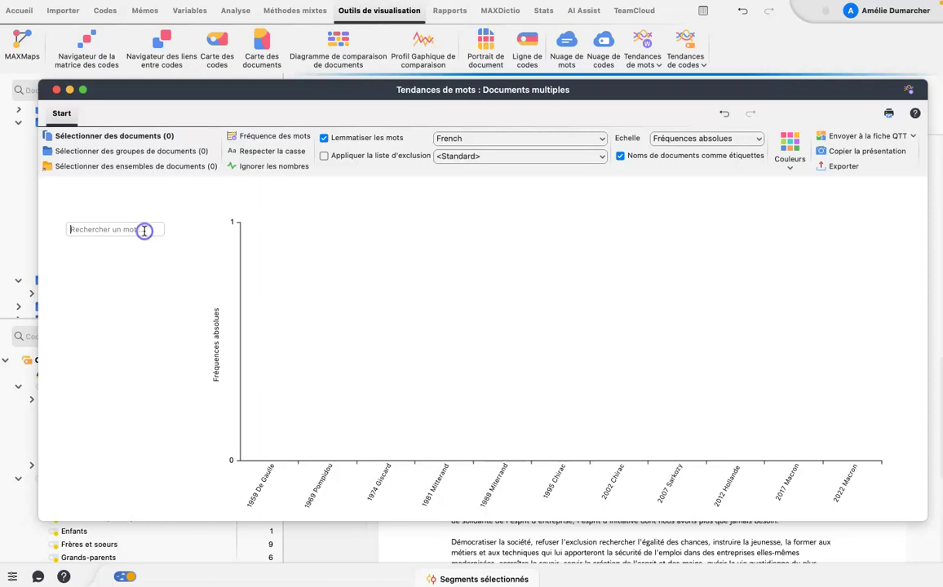
type("homme")
left_click(115, 253)
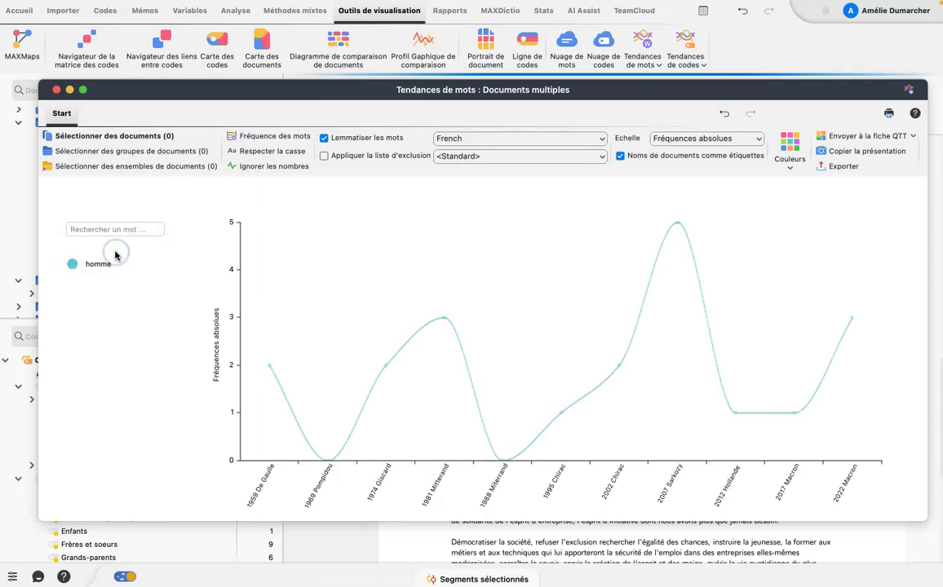
type("fe")
left_click(88, 243)
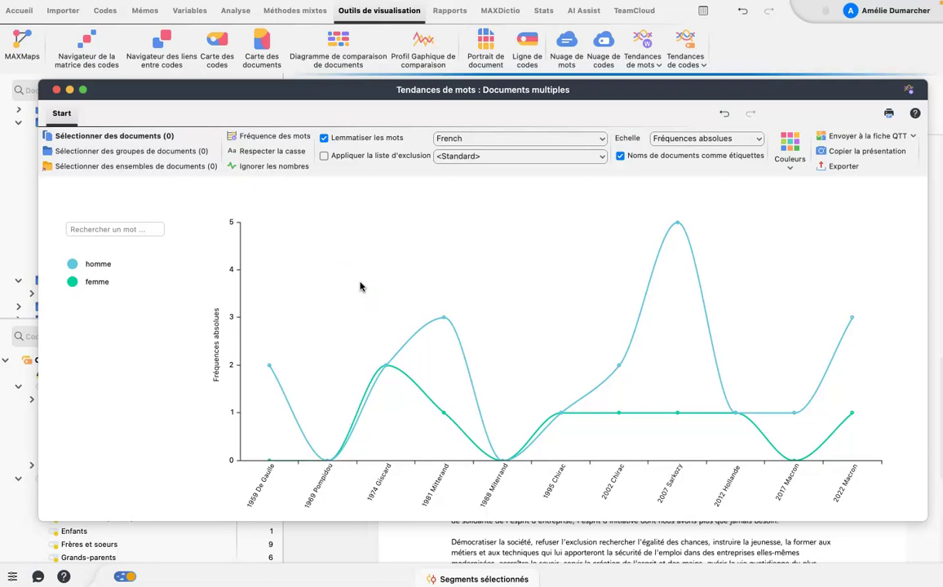
In the word frequency table, mark "le", "de", "et" and "un" as excluded words and close the table.
left_click(261, 138)
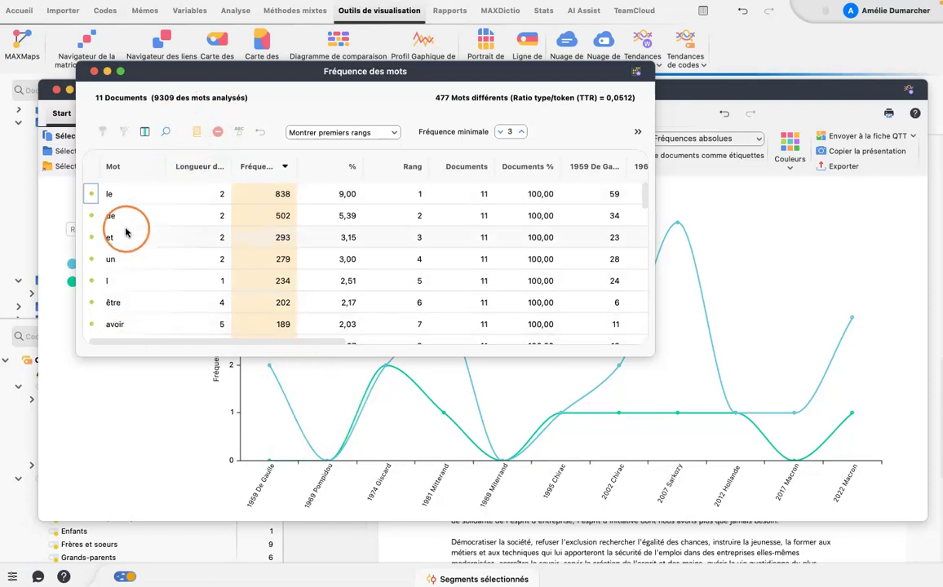
left_click(91, 194)
left_click(91, 215)
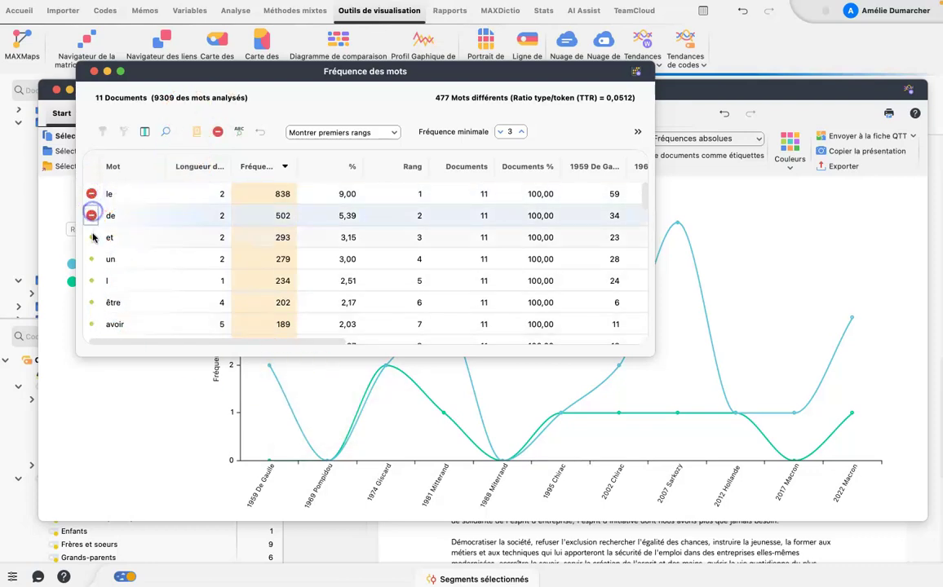
left_click(91, 238)
left_click(91, 258)
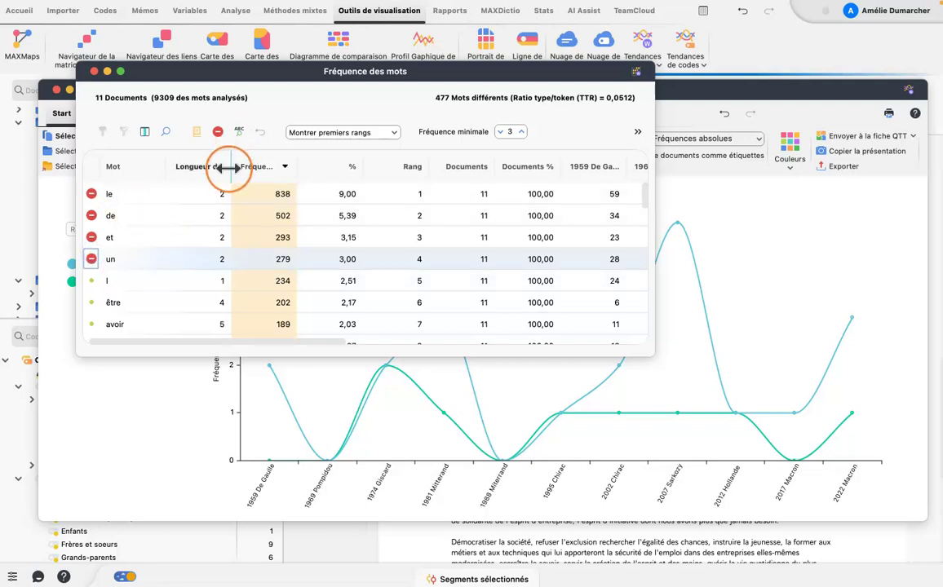
left_click(94, 74)
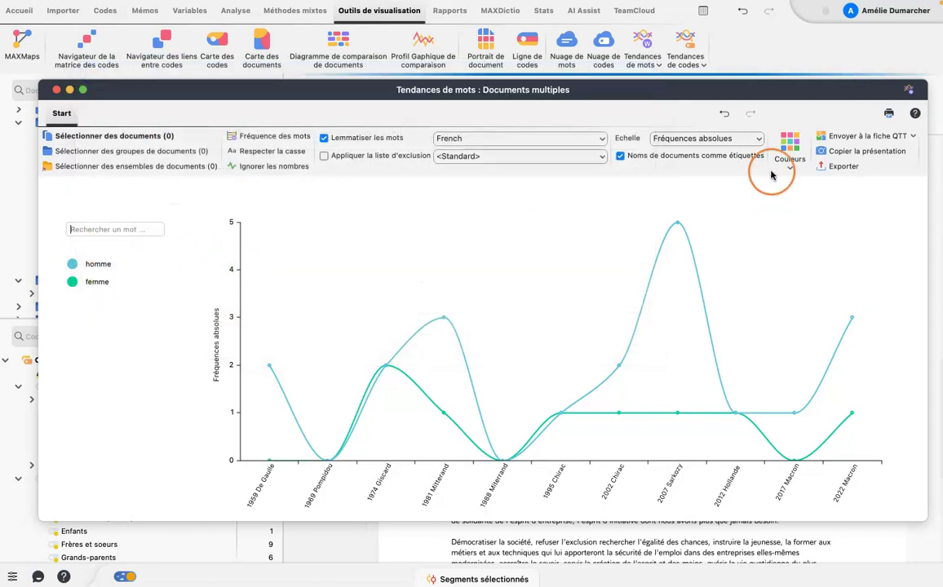
View the available chart colour schemes without changing the palette, and move the chart window aside to uncover the document list.
left_click(789, 161)
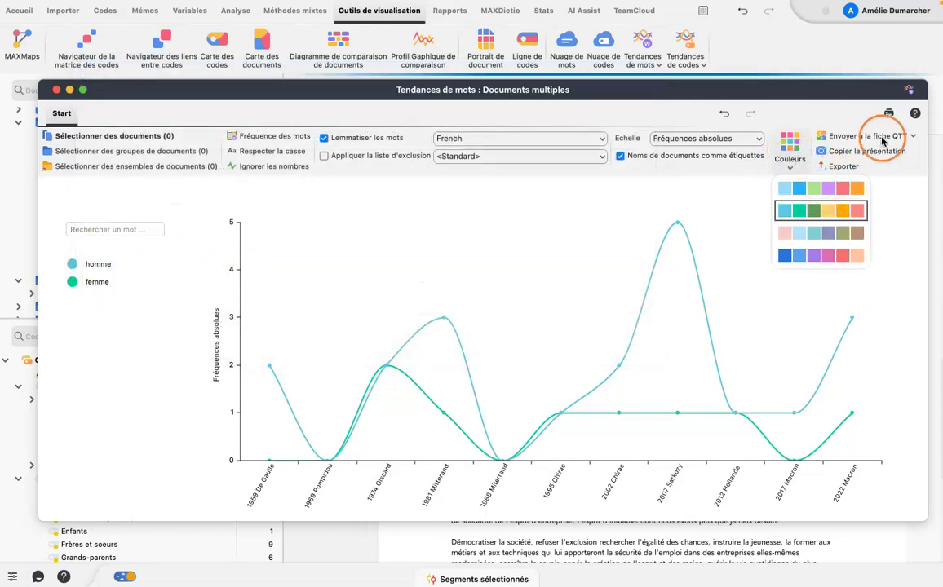
left_click(905, 200)
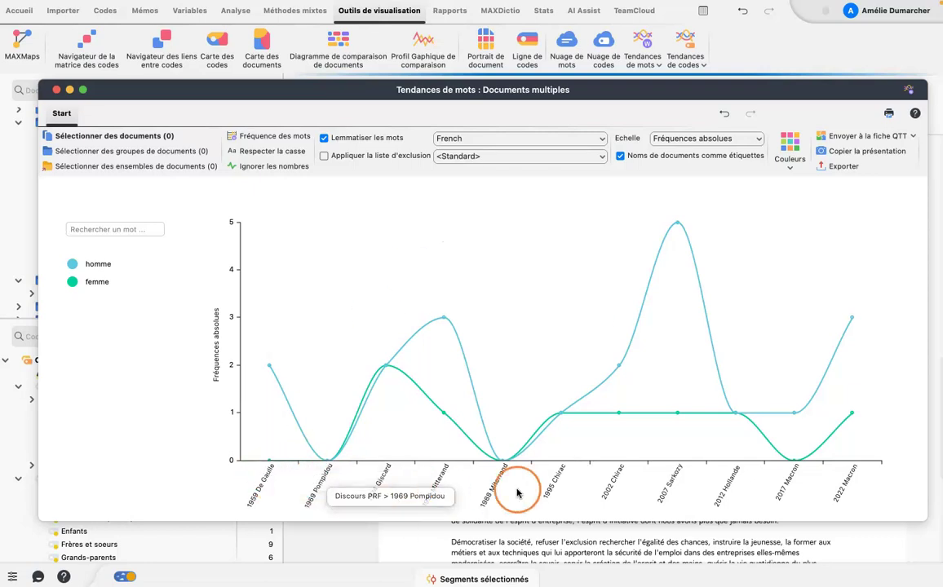
left_click_drag(114, 94, 463, 103)
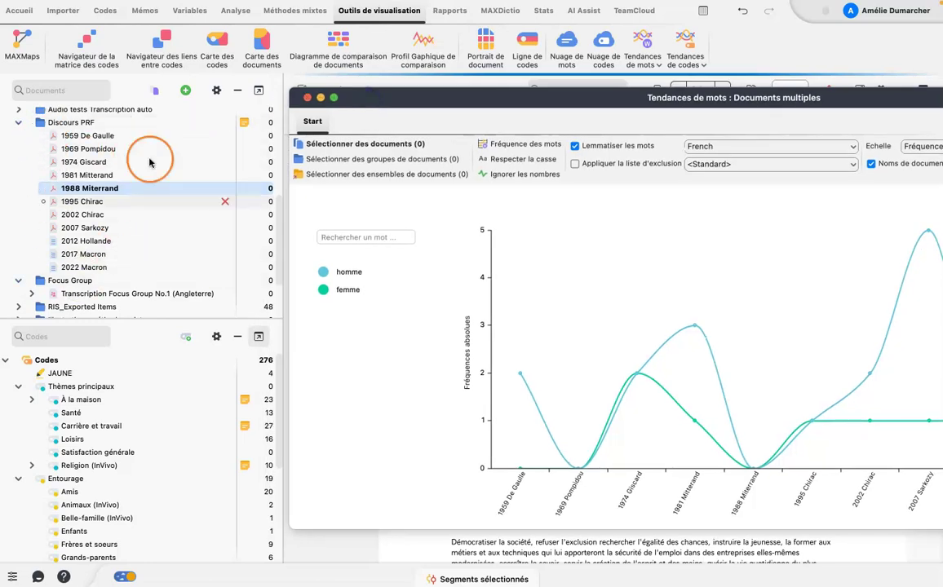
View the sorting options for the documents in the Discours PRF group without applying any.
left_click(71, 122)
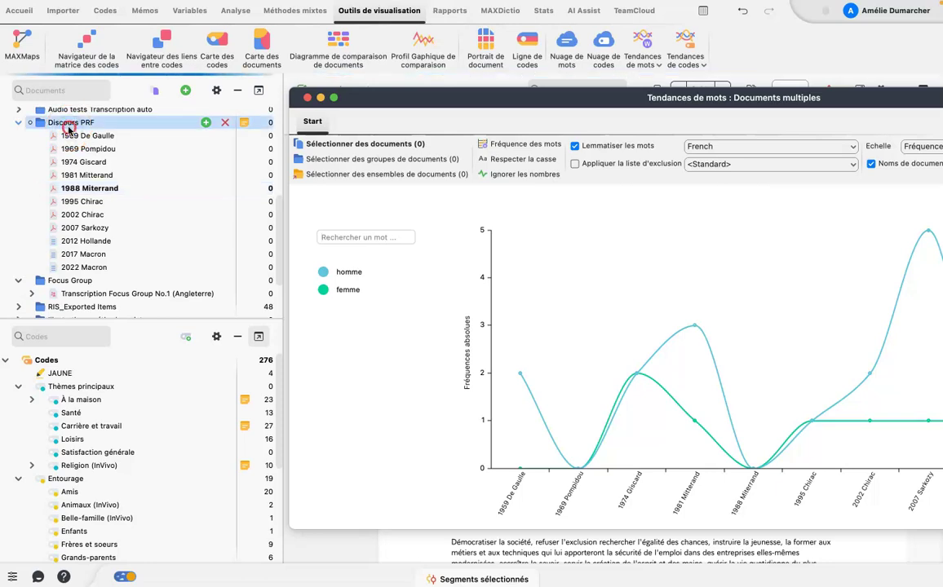
right_click(72, 124)
mouse_move(310, 393)
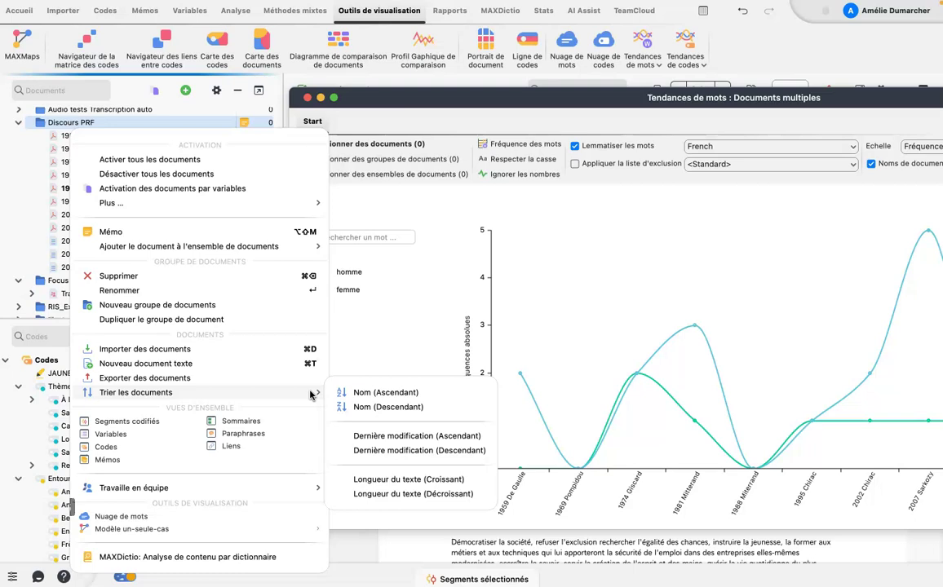
left_click(24, 207)
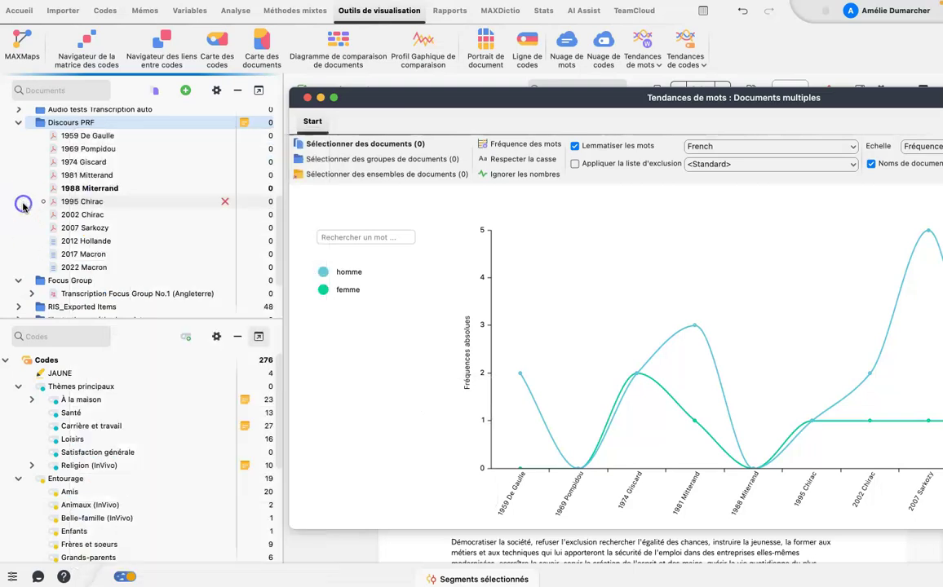
Edit the name of the document "1959 De Gaulle", inserting ".10.05" straight after the year.
left_click(70, 136)
left_click(72, 136)
left_click(78, 136)
type(".10.05")
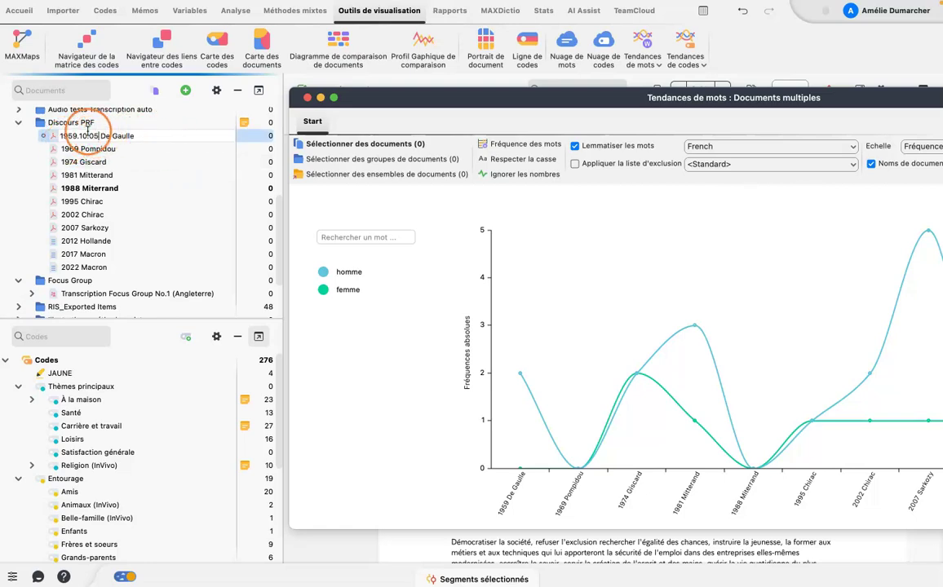
Remove the inserted month and day from the document name, restoring "1959 De Gaulle", and finish renaming.
key("BackSpace")
key("BackSpace")
key("BackSpace")
key("BackSpace")
key("BackSpace")
key("BackSpace")
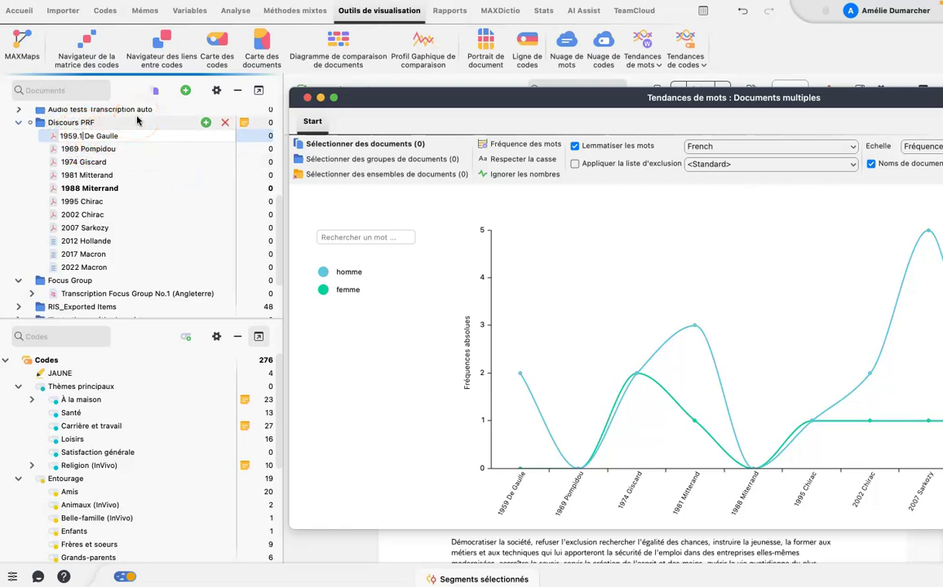
key("Return")
left_click(144, 152)
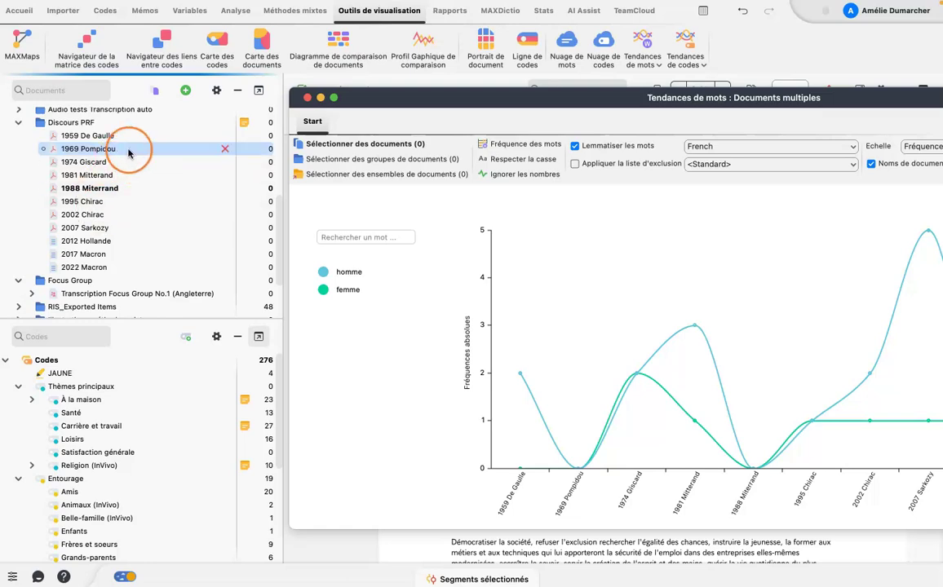
Move the word trends window back over the document list so the whole chart fits on screen.
mouse_move(128, 154)
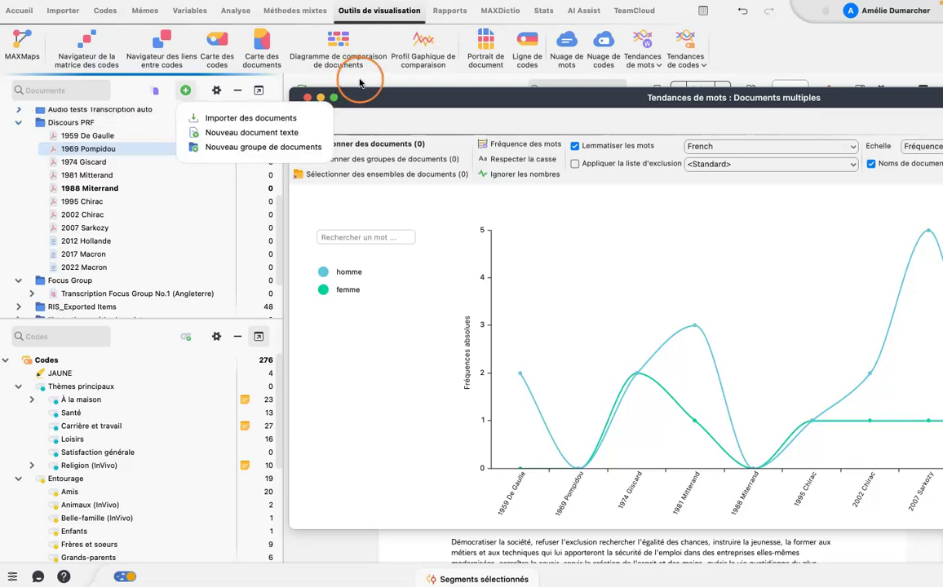
left_click_drag(442, 96, 184, 75)
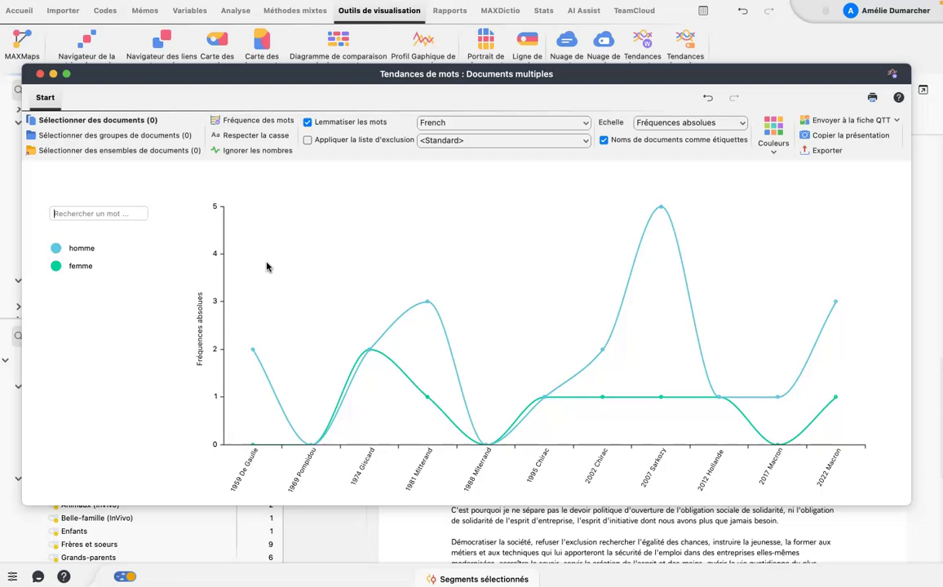
left_click(284, 291)
left_click(316, 233)
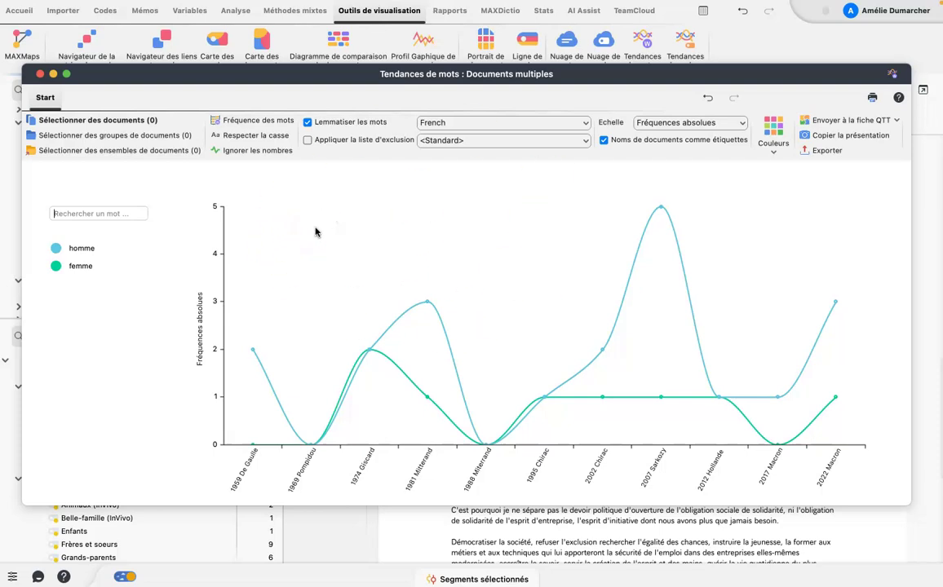